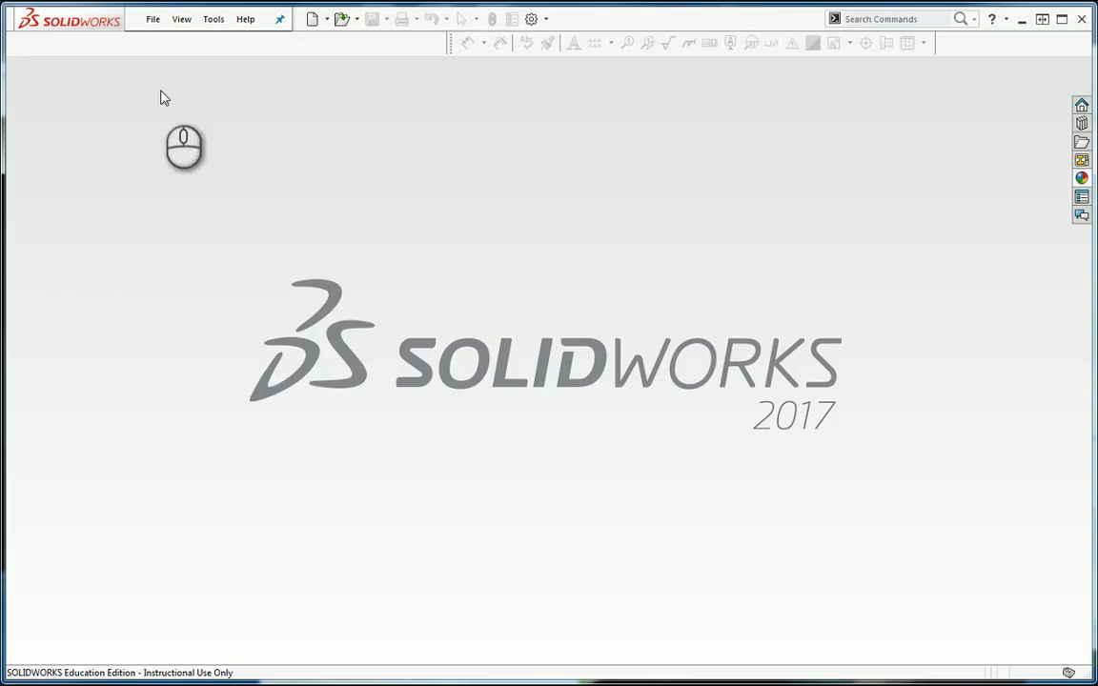
Step: Create a new part from the PartMetric template and check its document unit system
left_click(153, 19)
left_click(158, 43)
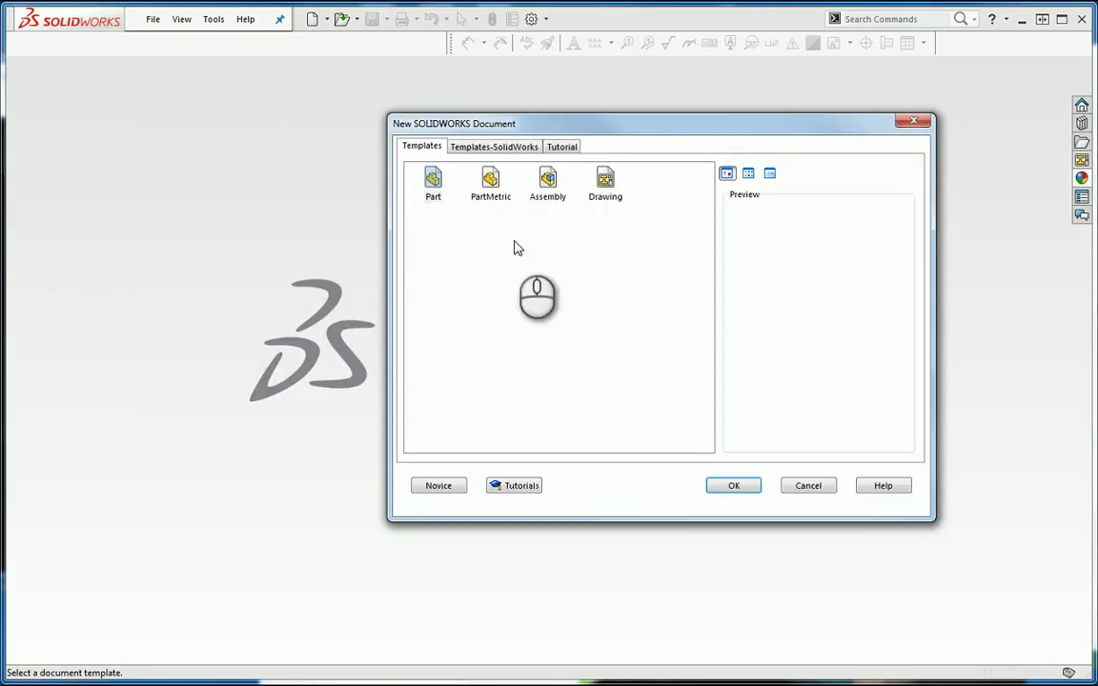
double_click(491, 186)
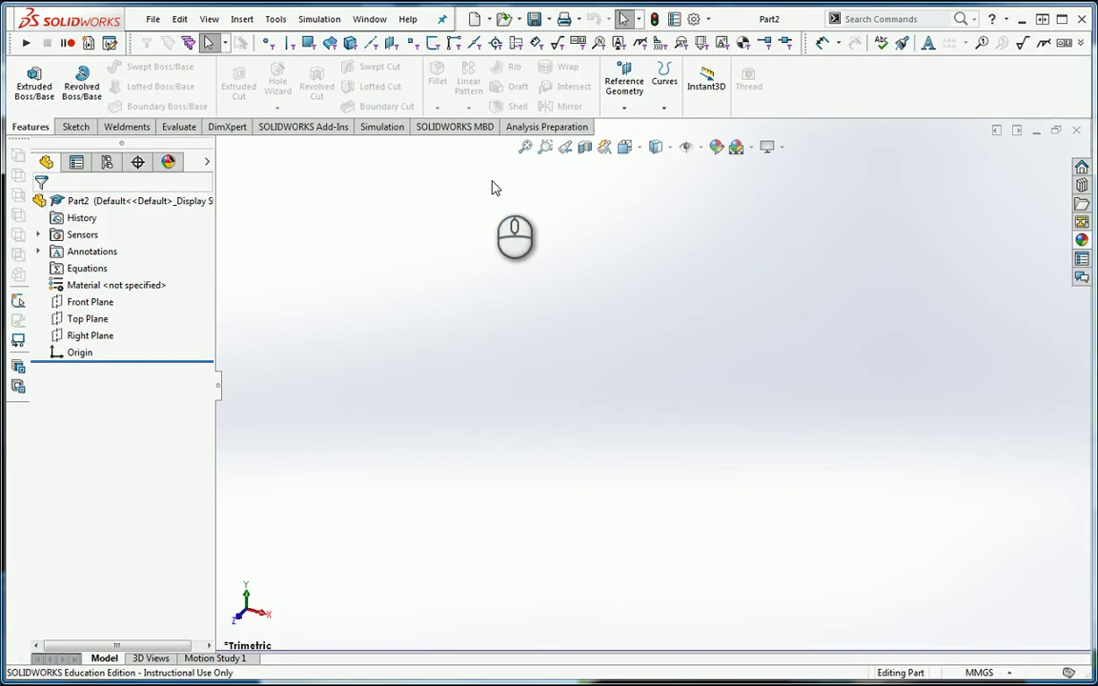
left_click(1005, 674)
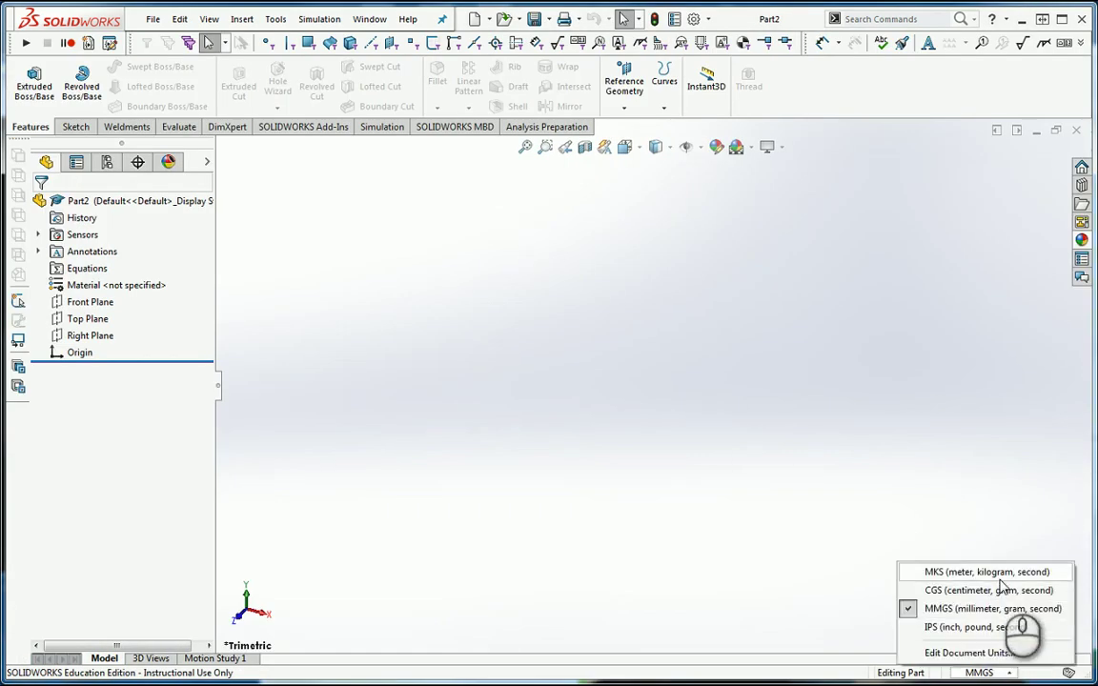
left_click(737, 534)
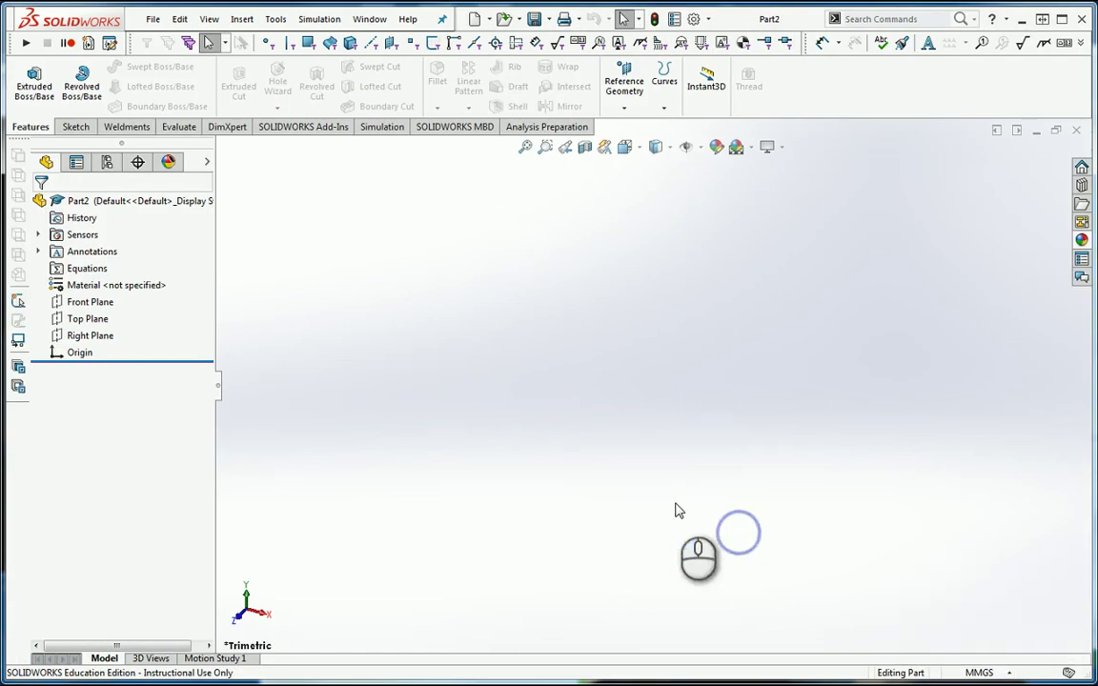
Step: Sketch a six-sided polygon centred on the origin of the Right Plane, with an inscribed circle about 34.4 mm in diameter
left_click(74, 127)
left_click(27, 78)
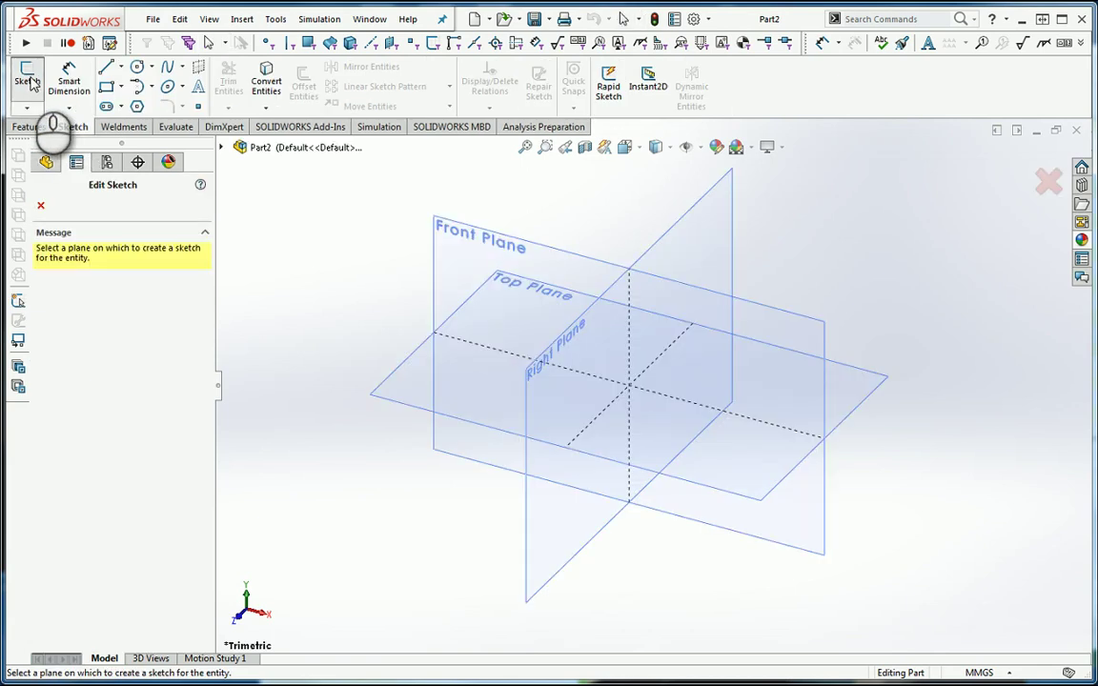
left_click(550, 357)
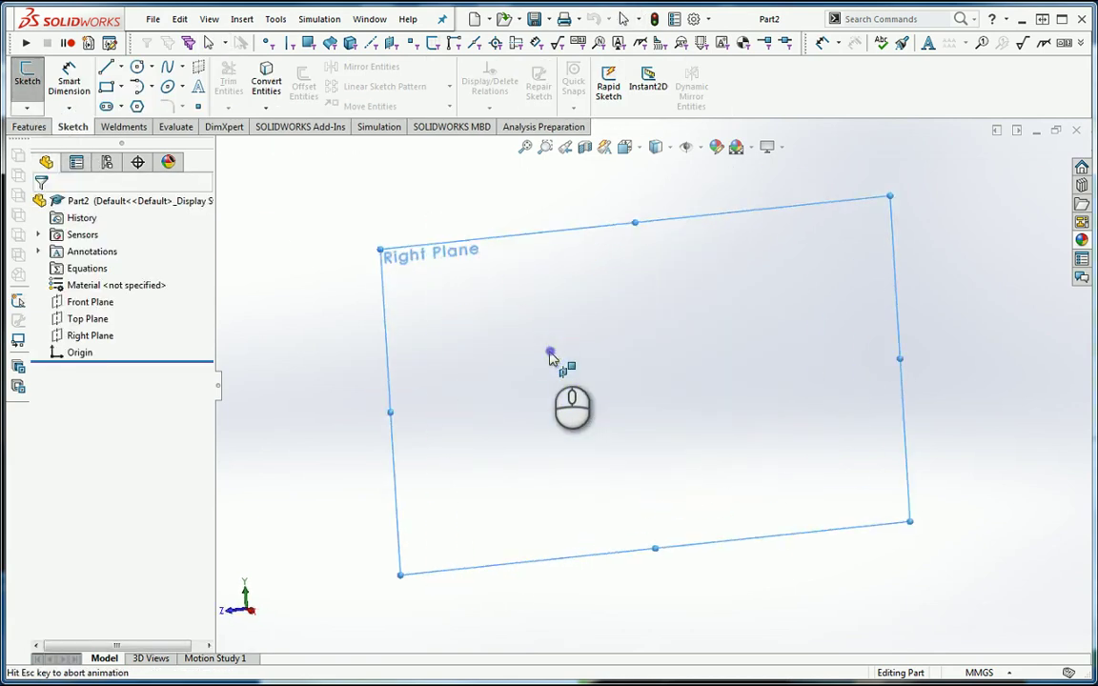
left_click(137, 106)
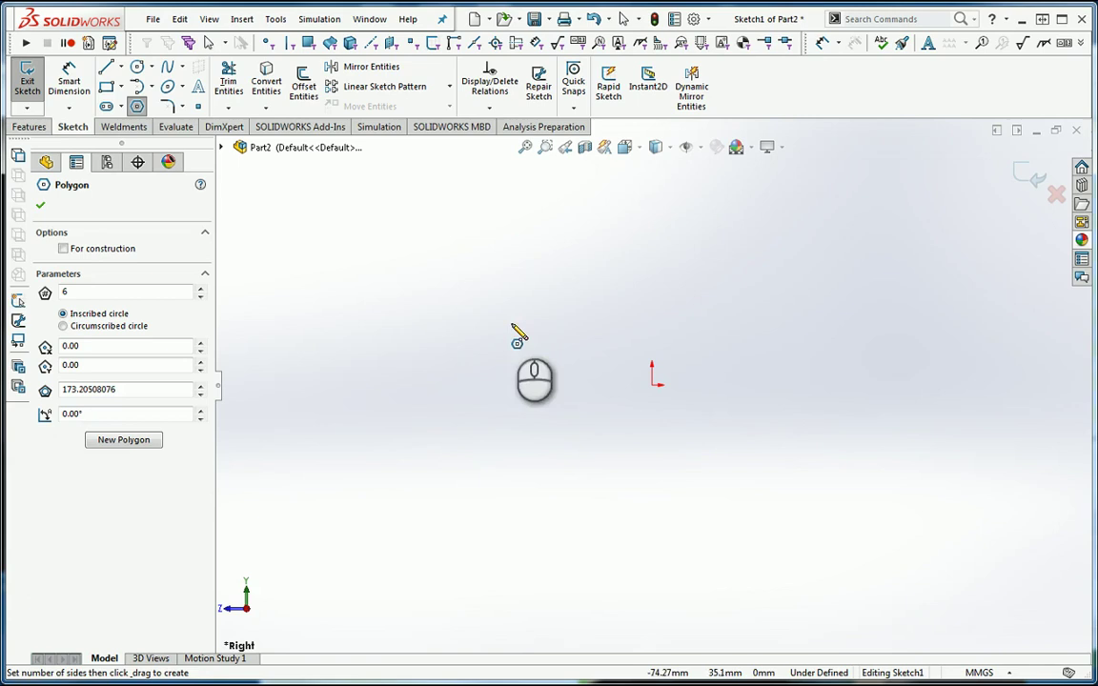
left_click(653, 385)
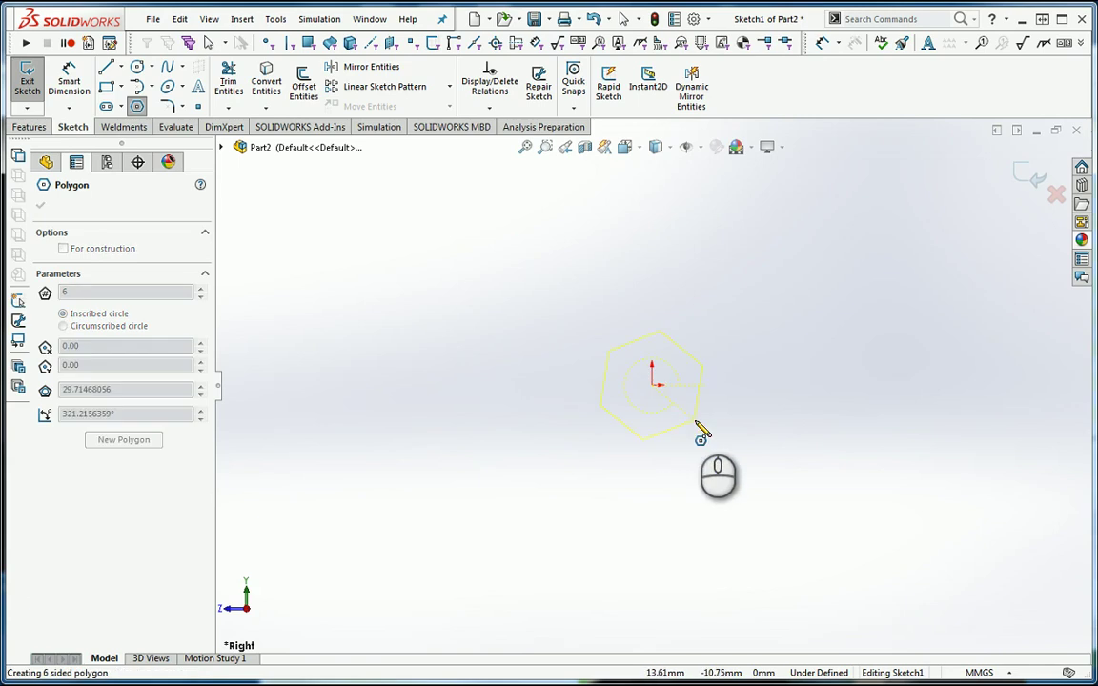
left_click(707, 421)
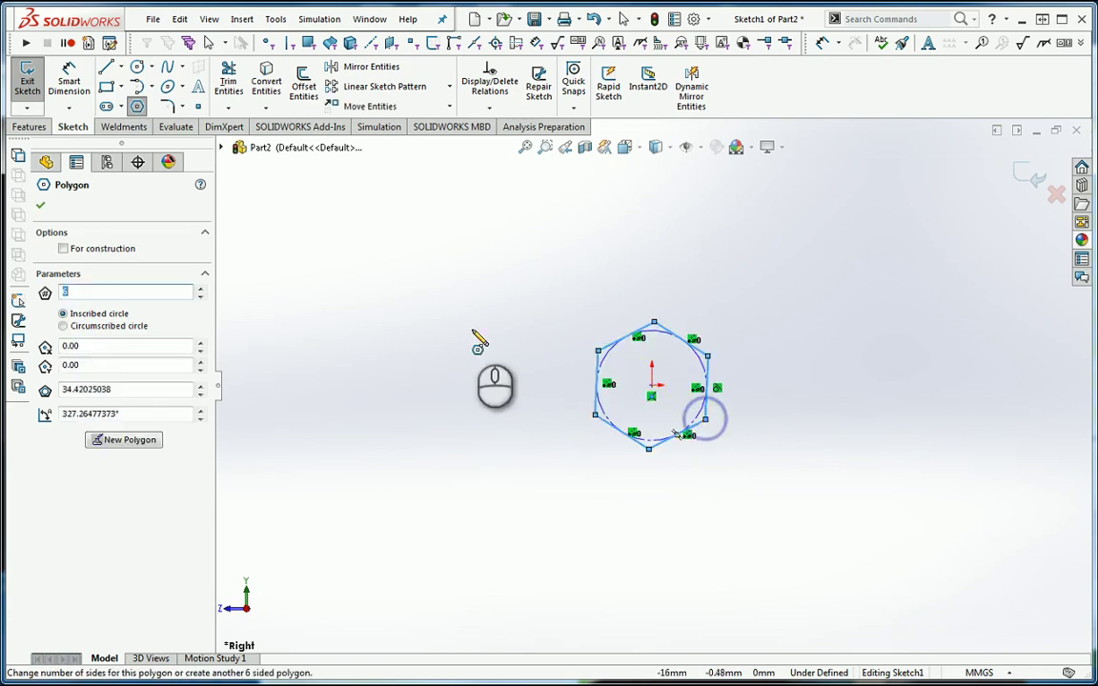
Step: Dimension the hexagon's inscribed construction circle to a 16 mm diameter
left_click(69, 81)
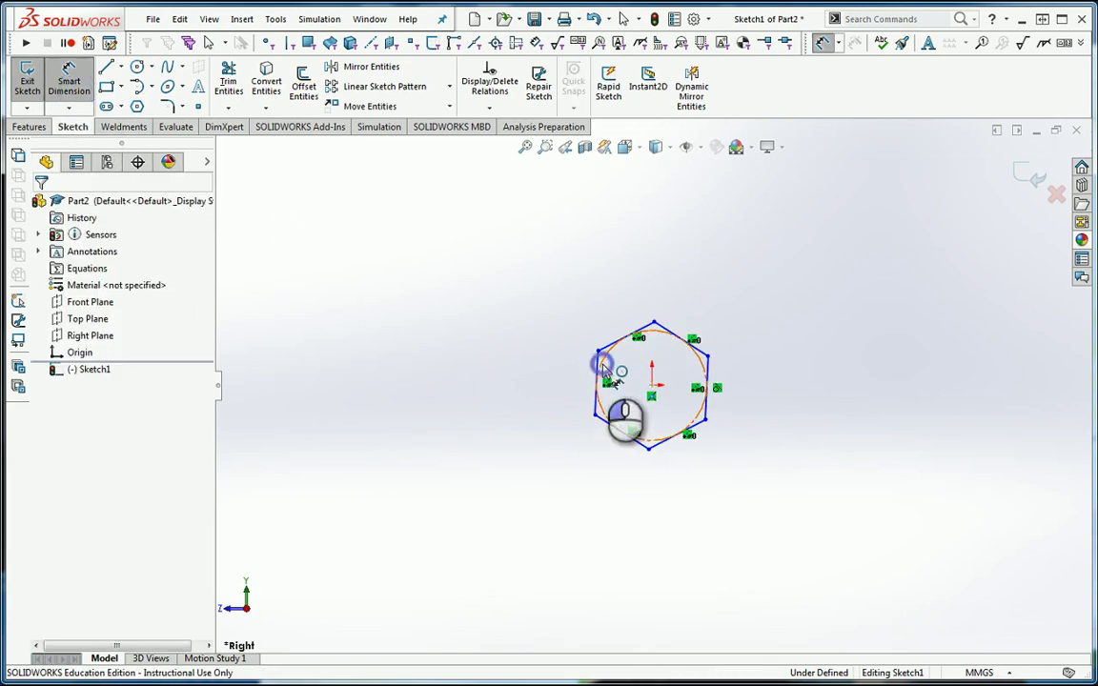
left_click(598, 368)
left_click(482, 307)
type("16")
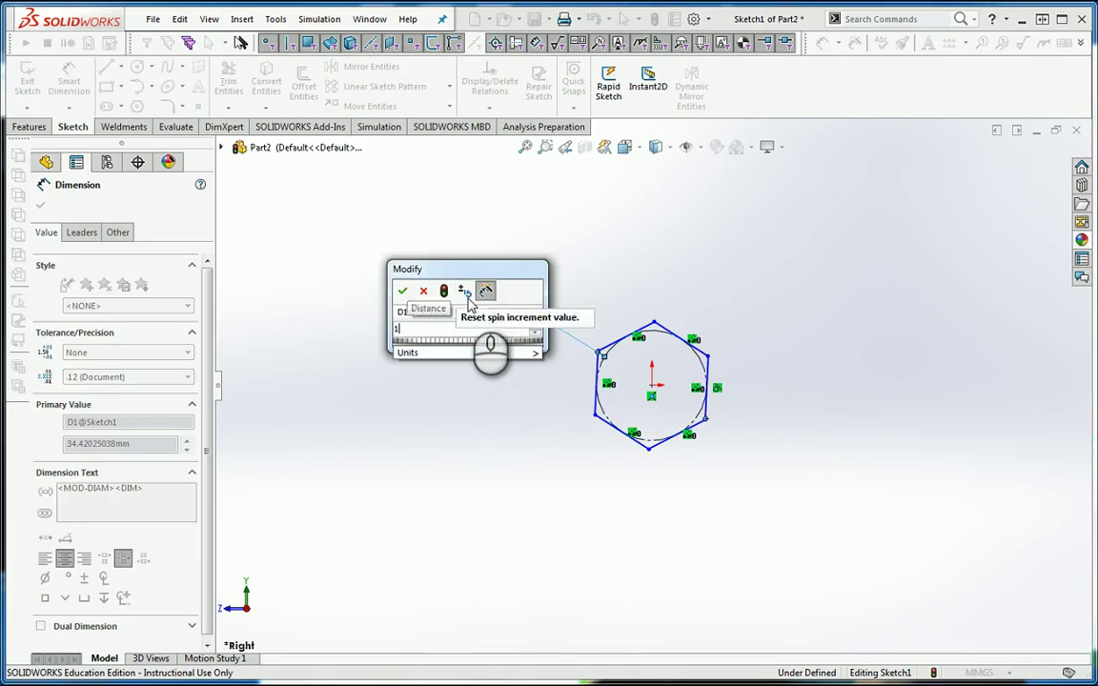
key("Return")
key("Escape")
key("Escape")
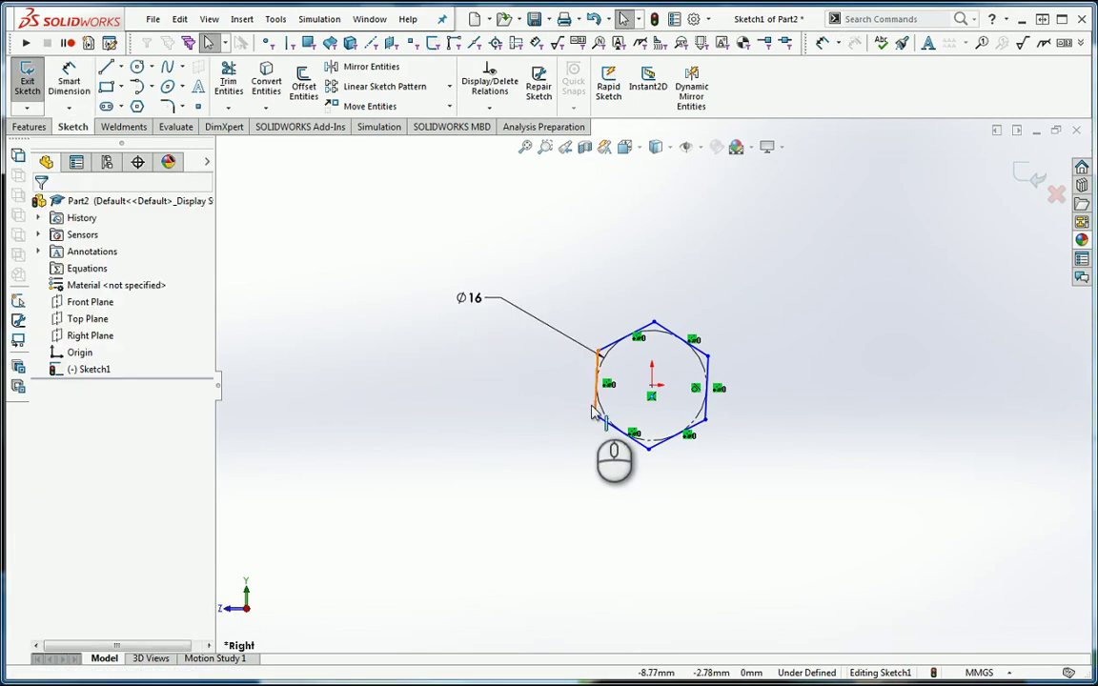
Step: Add a vertical relation to one side line of the hexagon
left_click(594, 392)
left_click(662, 340)
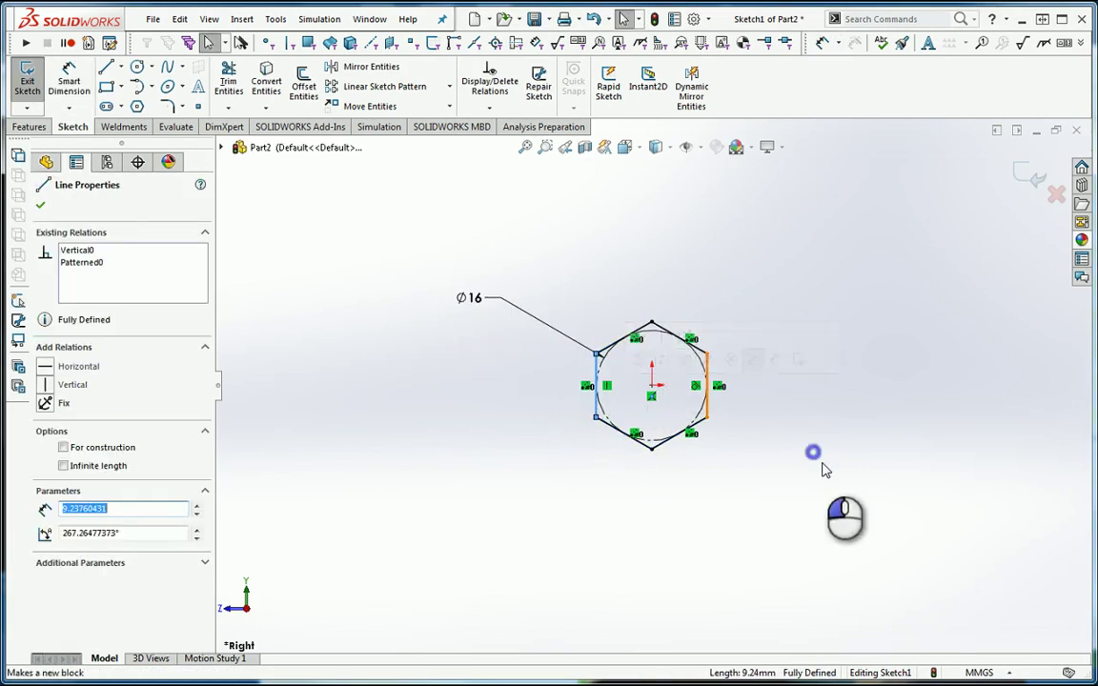
left_click(812, 451)
Step: Extrude the hexagon sketch 8.4 mm as a boss with the Mid Plane end condition
left_click(21, 126)
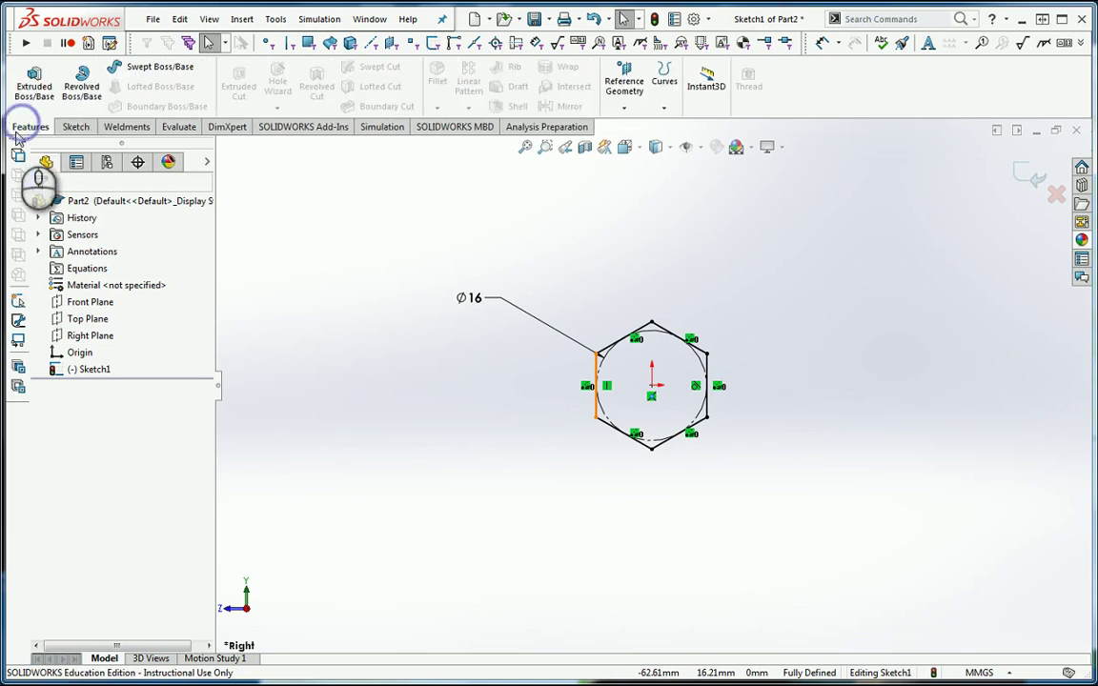
left_click(31, 82)
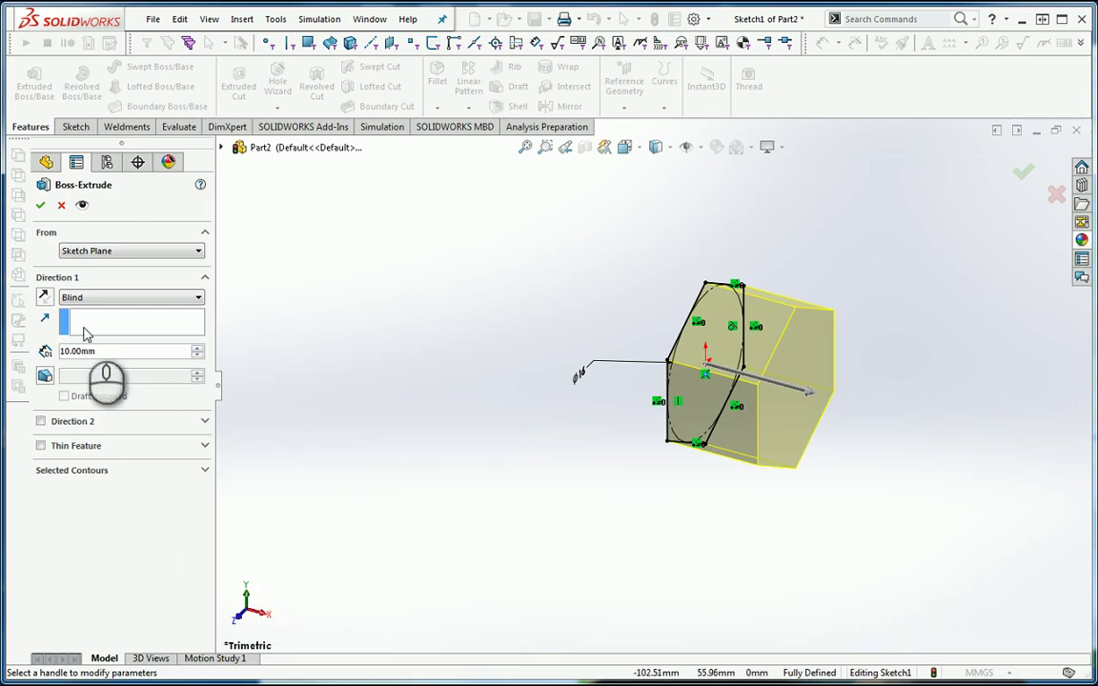
left_click(99, 350)
left_click_drag(99, 350, 45, 353)
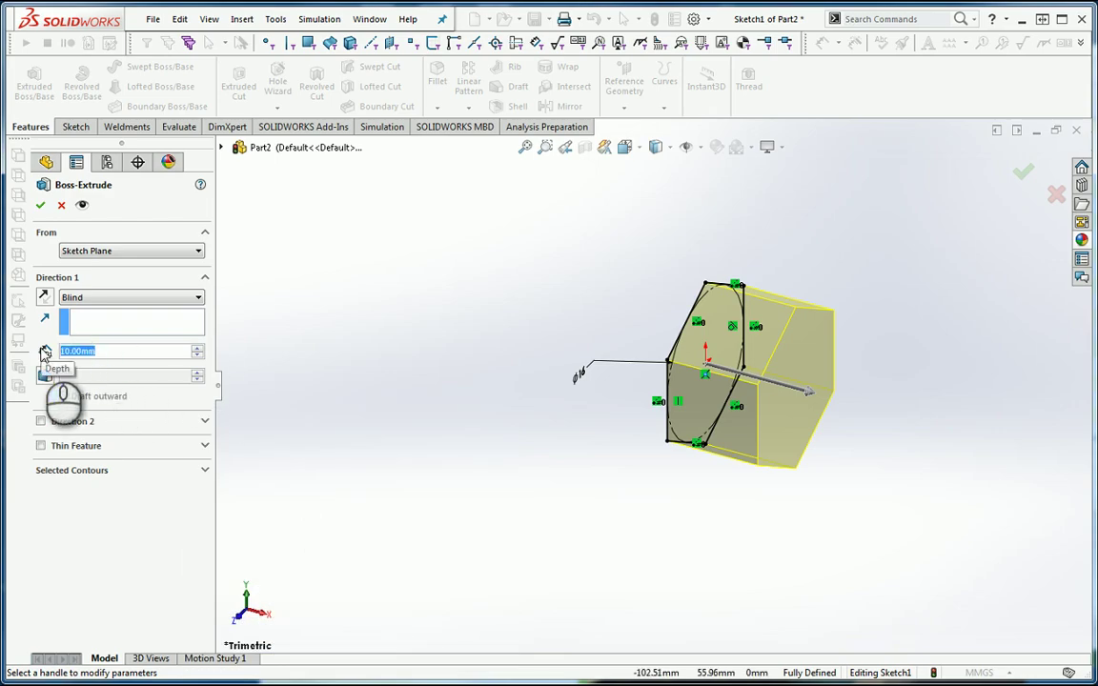
type("8.4")
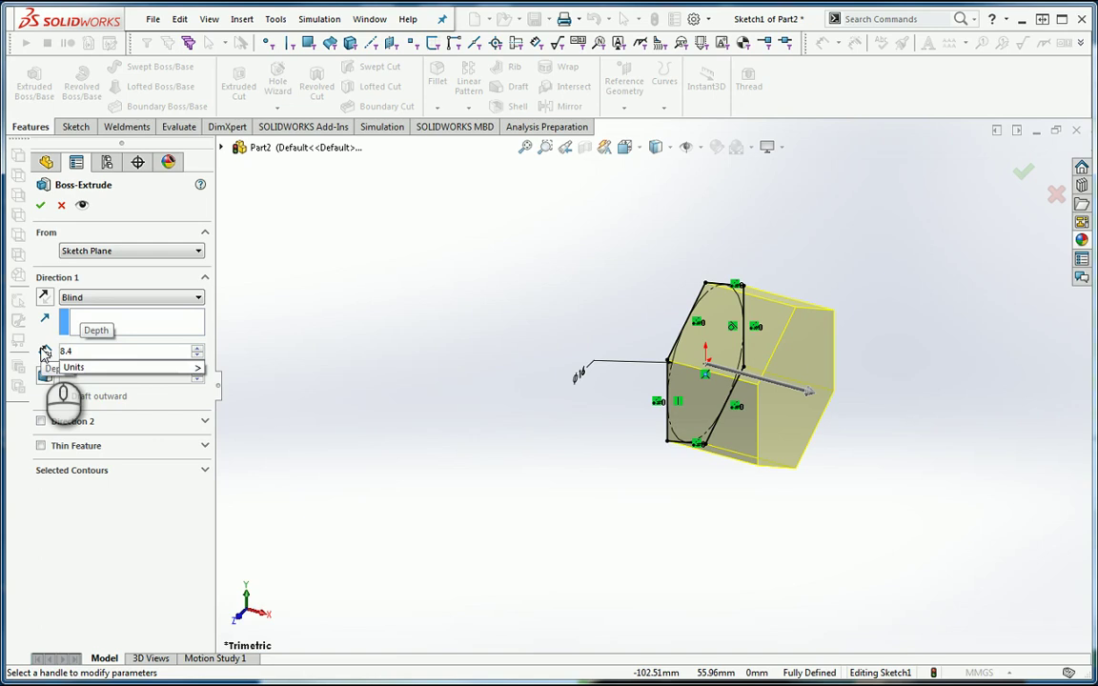
key("Return")
left_click(94, 298)
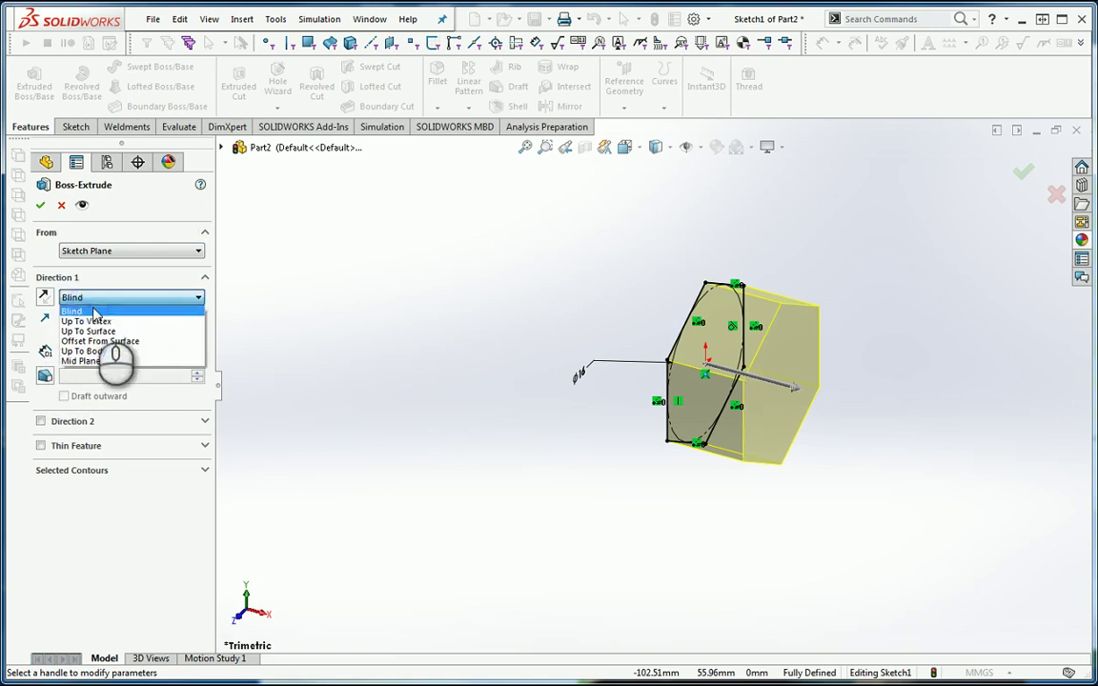
left_click(84, 361)
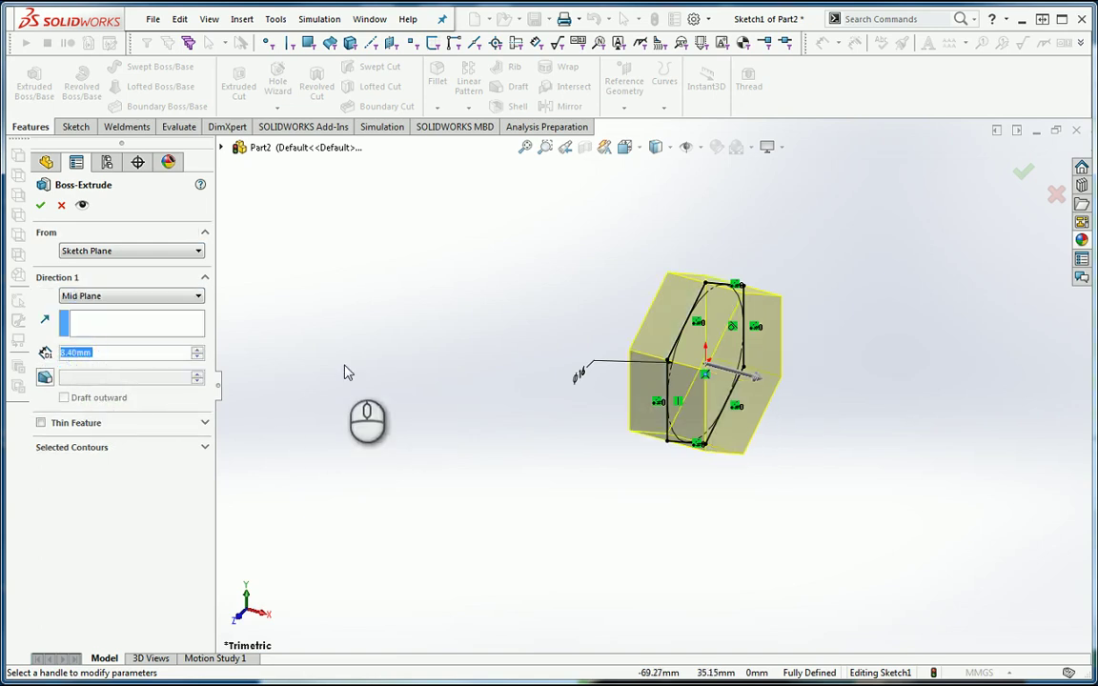
left_click(40, 205)
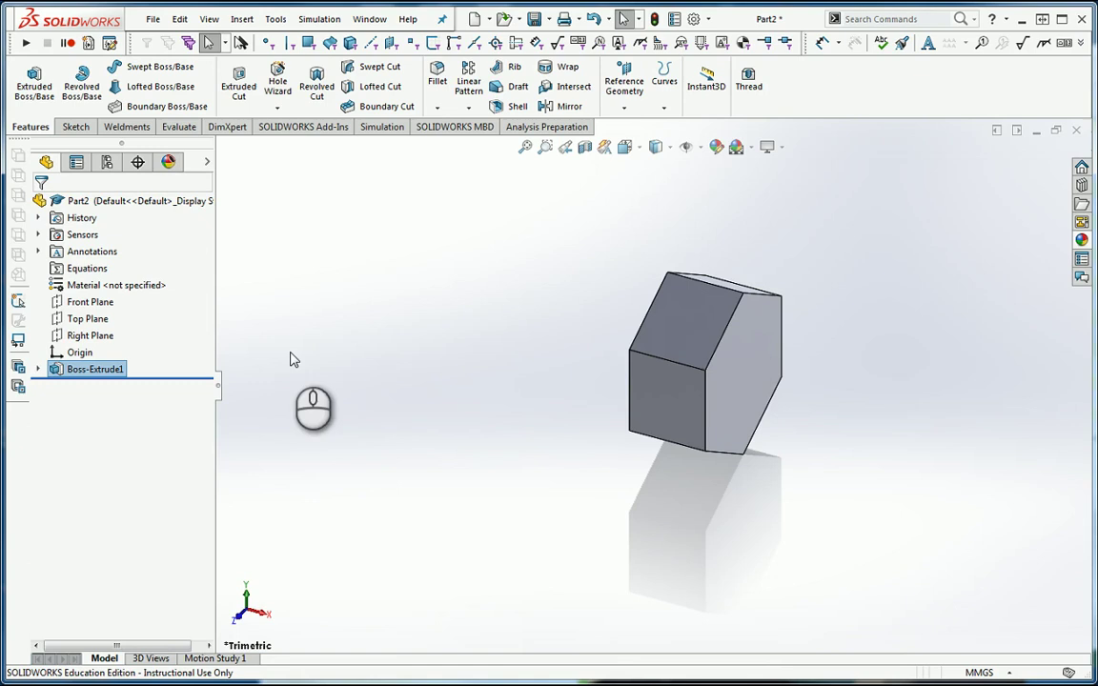
Step: Reopen the extrusion's hexagon sketch and draw a circle about 7 mm in diameter centred on the origin
left_click(38, 370)
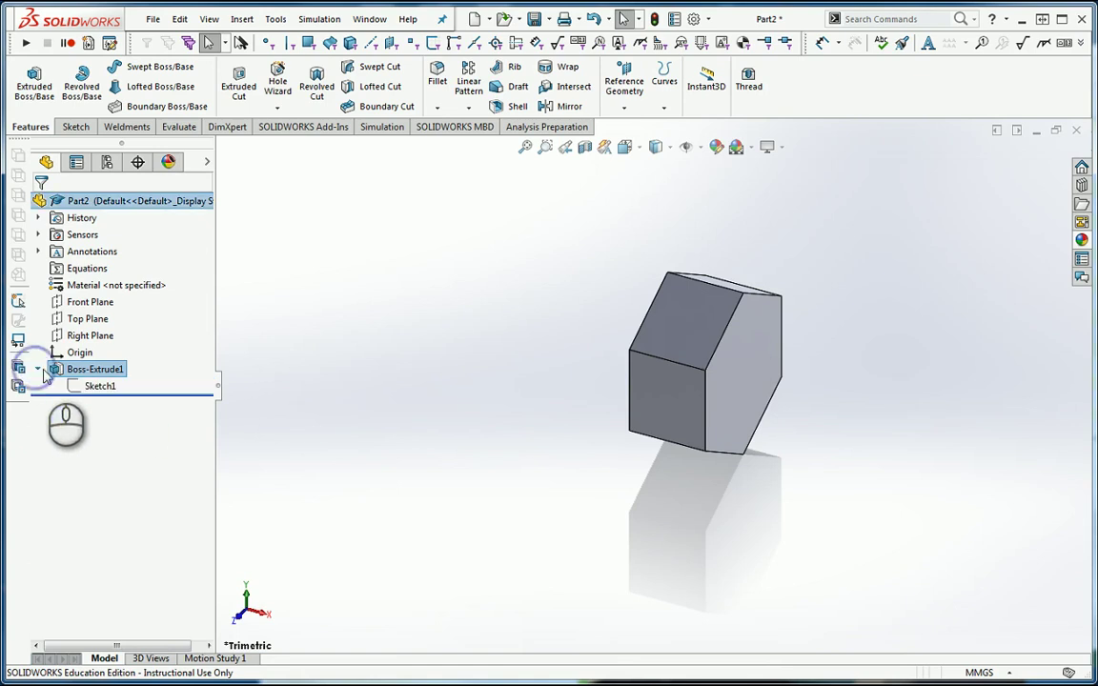
right_click(98, 385)
left_click(115, 369)
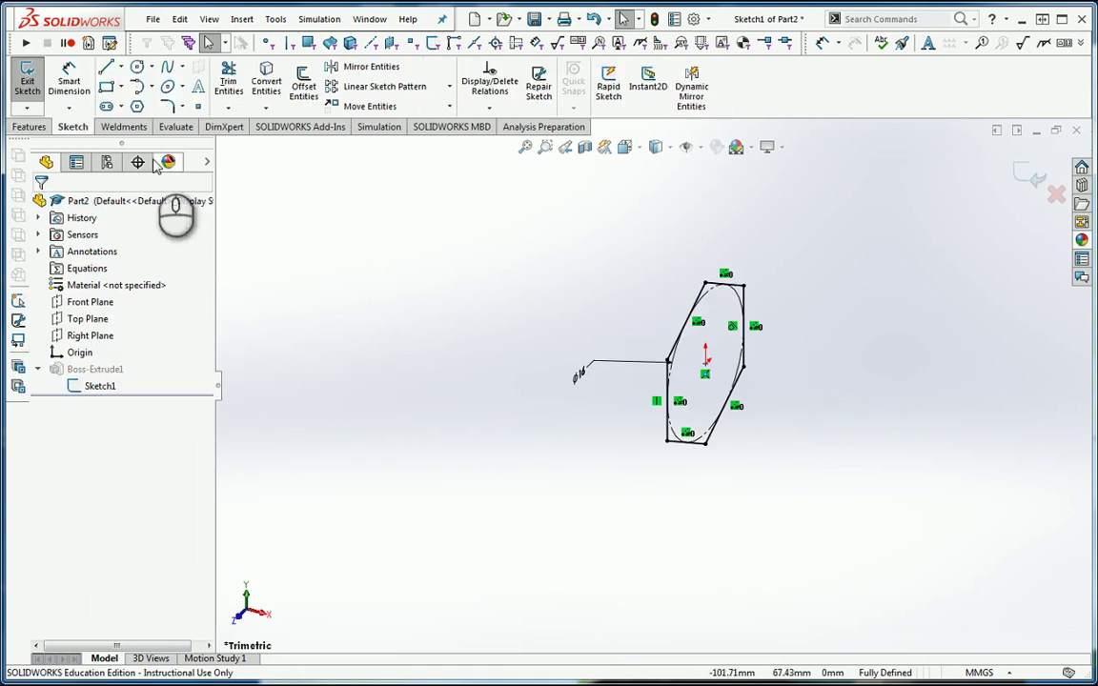
left_click(136, 66)
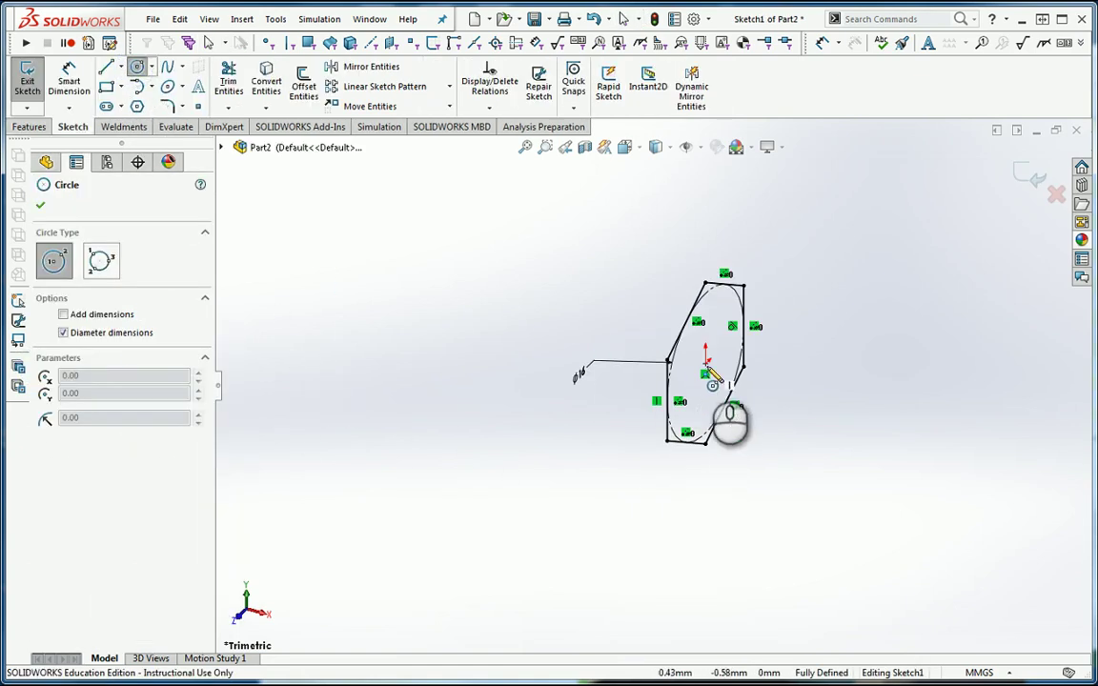
left_click(705, 362)
left_click(713, 391)
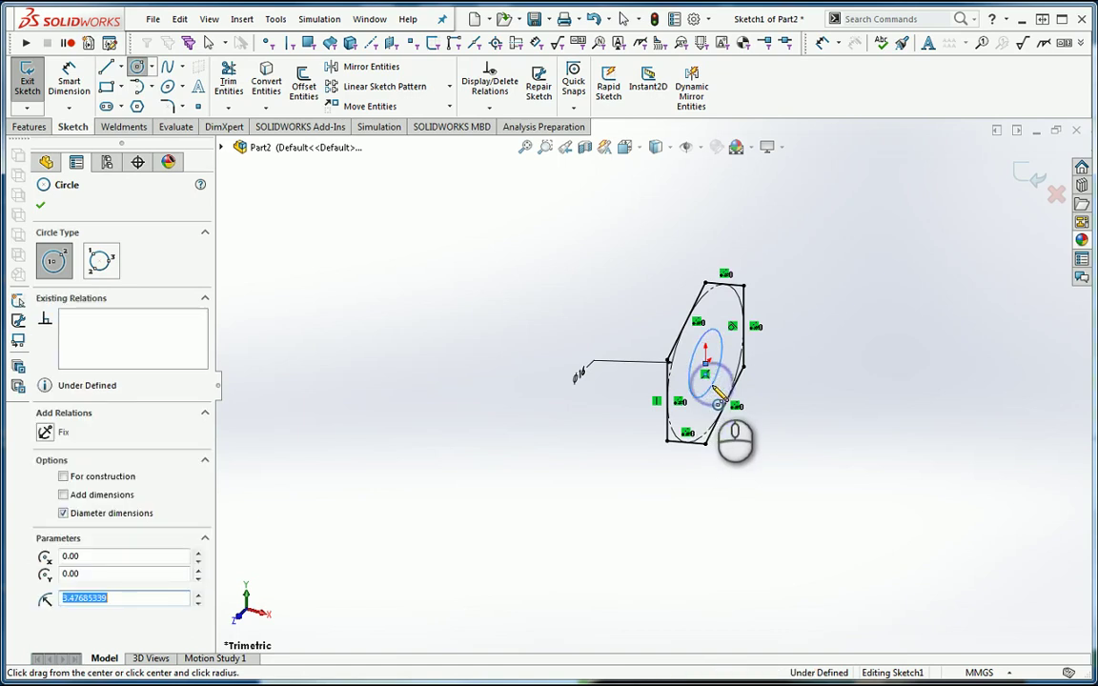
key("Escape")
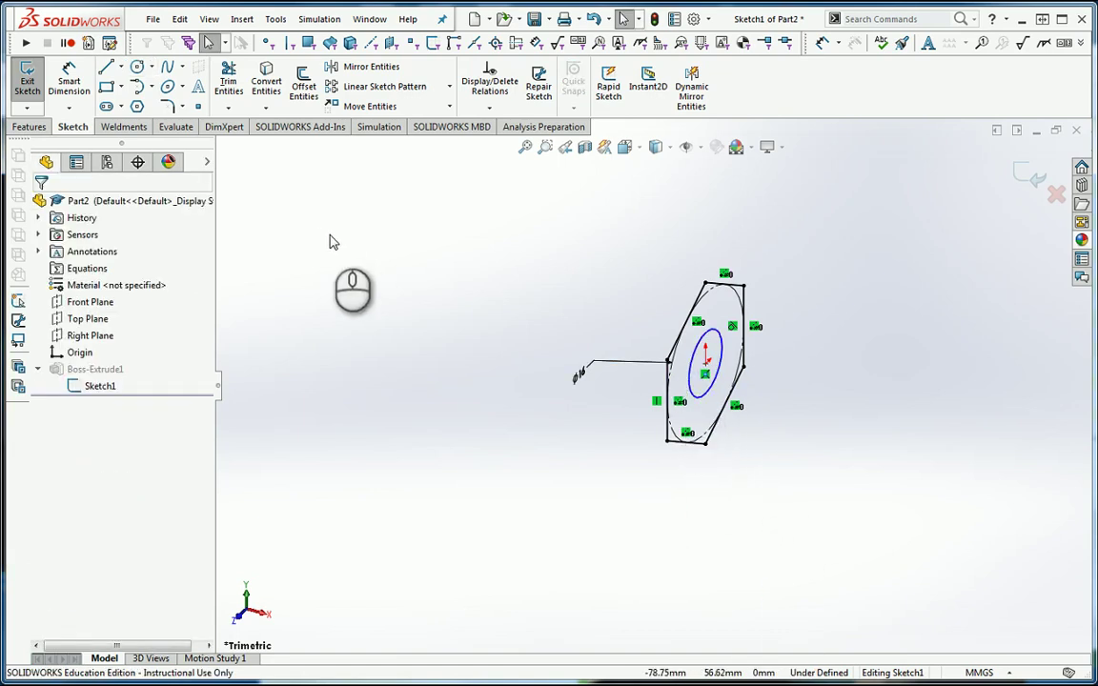
Step: Dimension the inner circle to an 8.5 mm diameter and exit the sketch to rebuild the part with the hole
left_click(76, 93)
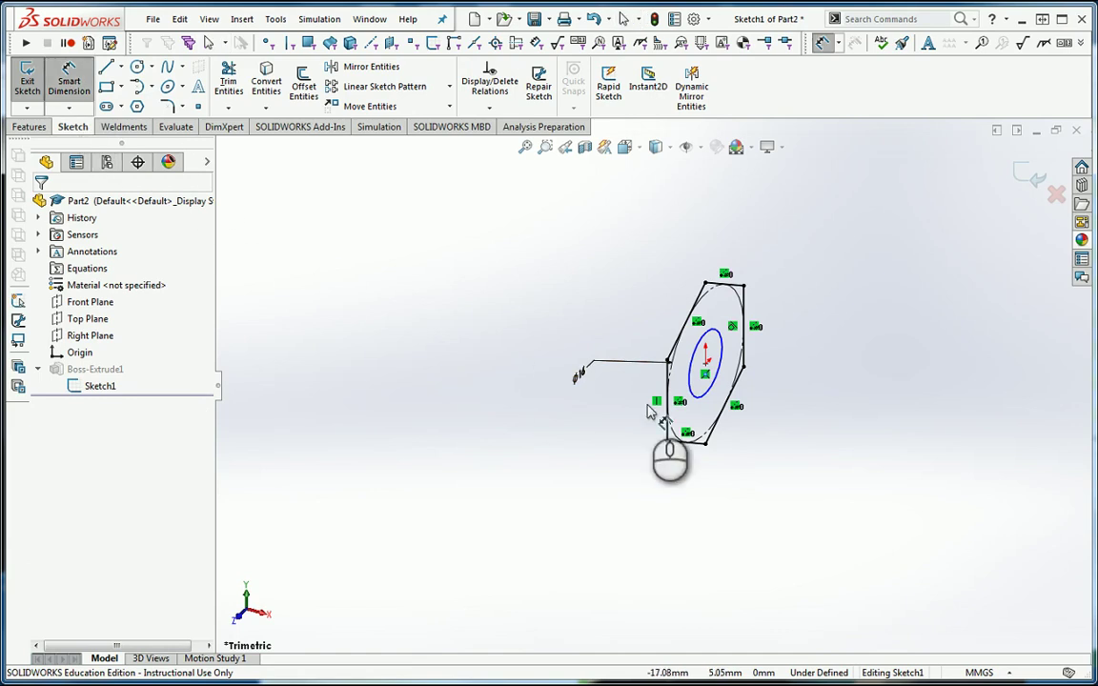
left_click(705, 396)
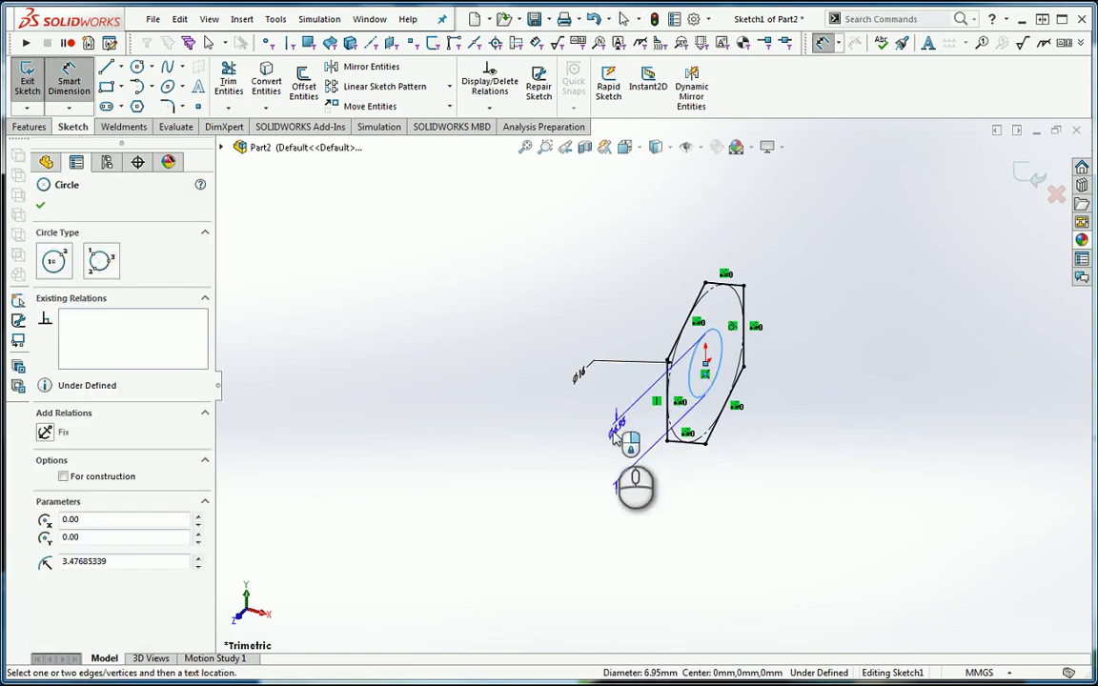
left_click(591, 481)
type("8.5")
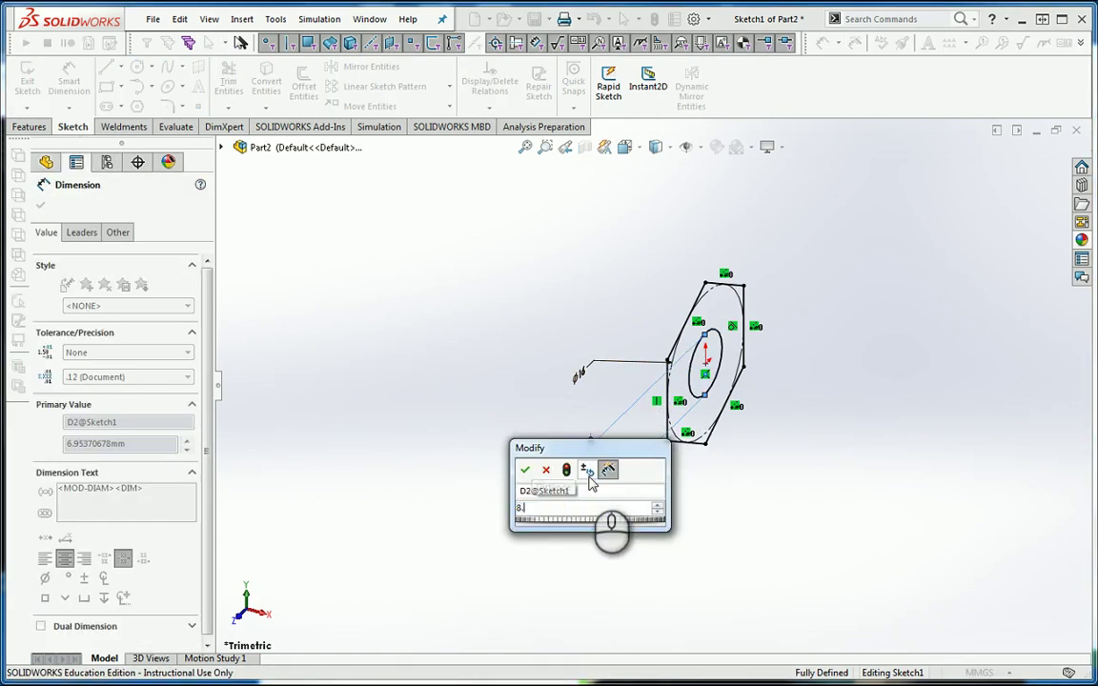
key("Return")
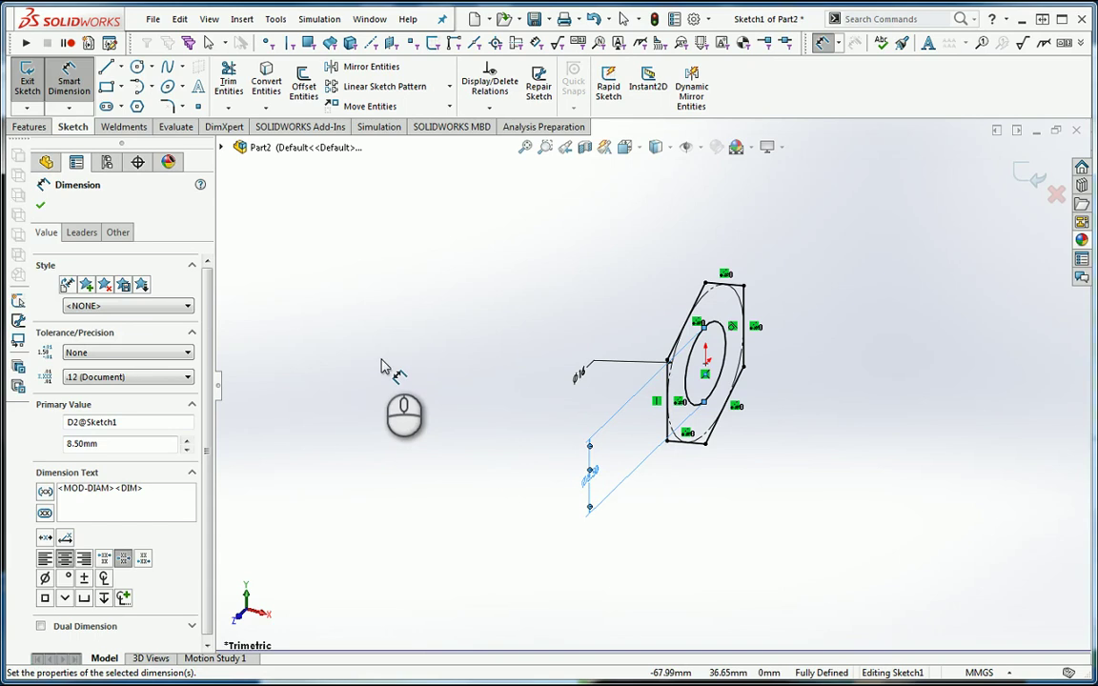
left_click(40, 205)
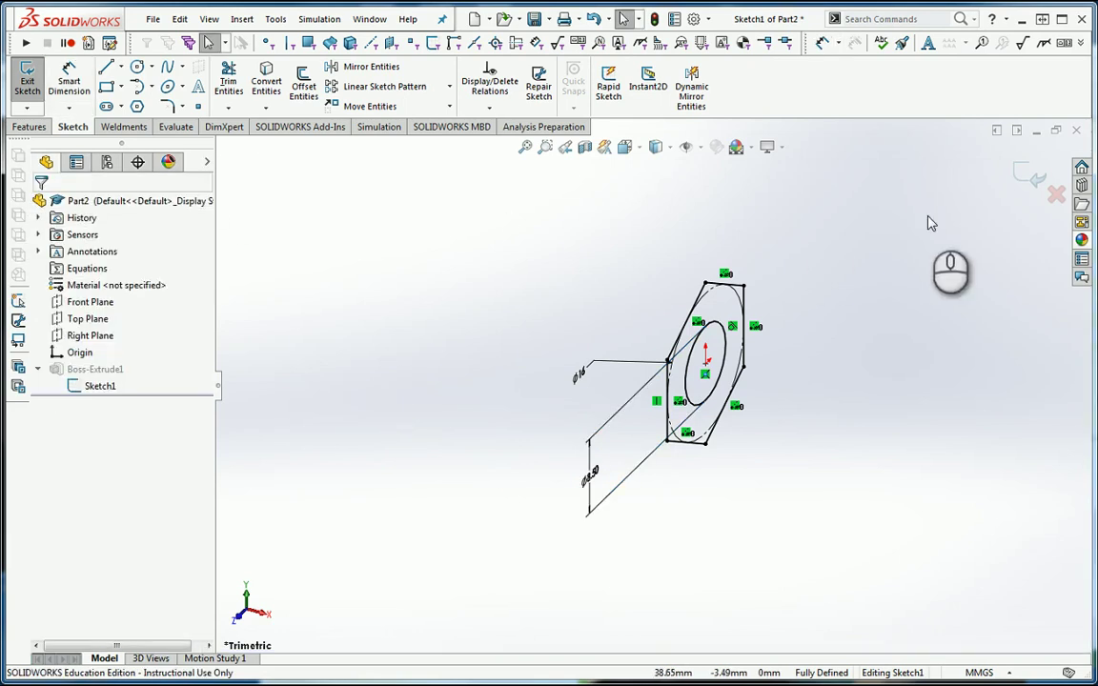
left_click(1024, 176)
Step: Start a sketch on the nut's hexagonal end face and draw a circle centred on the origin, reaching roughly to the flats
mouse_move(819, 500)
middle_mouse_down()
mouse_move(853, 506)
mouse_move(826, 540)
mouse_move(835, 549)
mouse_move(870, 535)
middle_mouse_up()
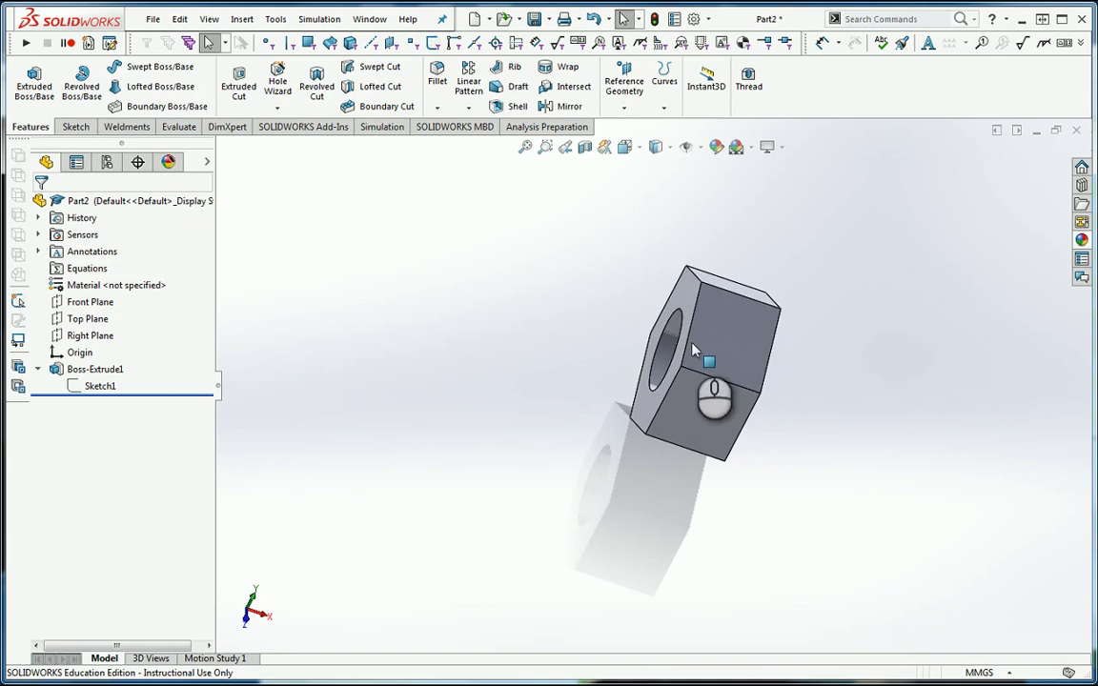
left_click(626, 147)
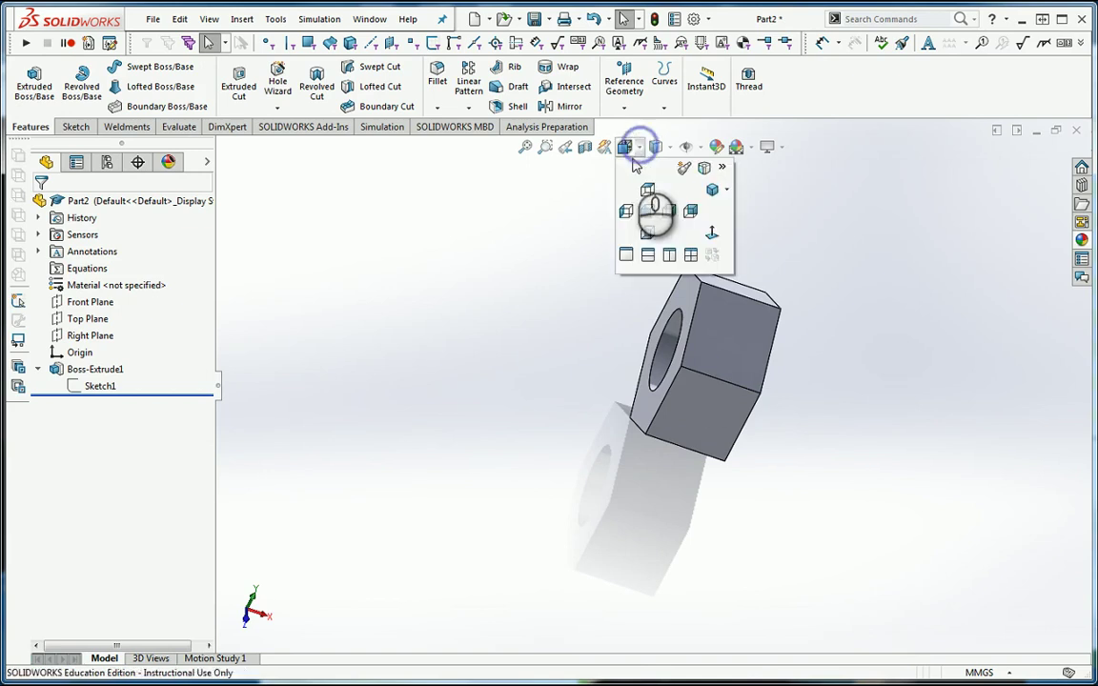
left_click(649, 217)
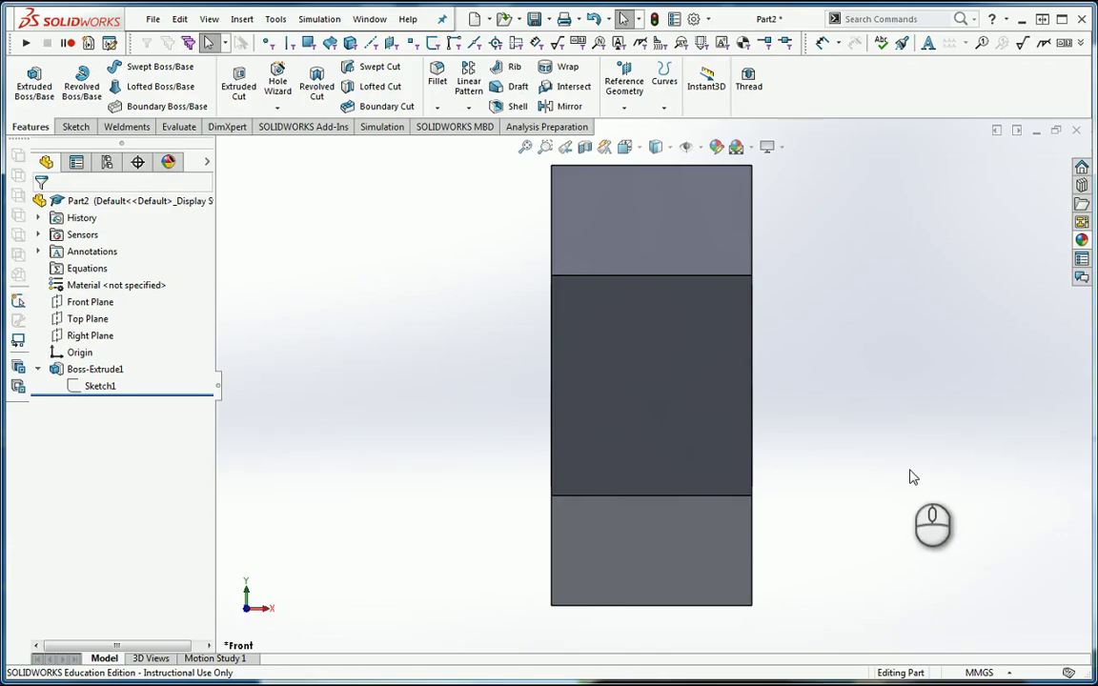
mouse_move(911, 472)
middle_mouse_down()
mouse_move(915, 462)
mouse_move(914, 480)
middle_mouse_up()
left_click(70, 129)
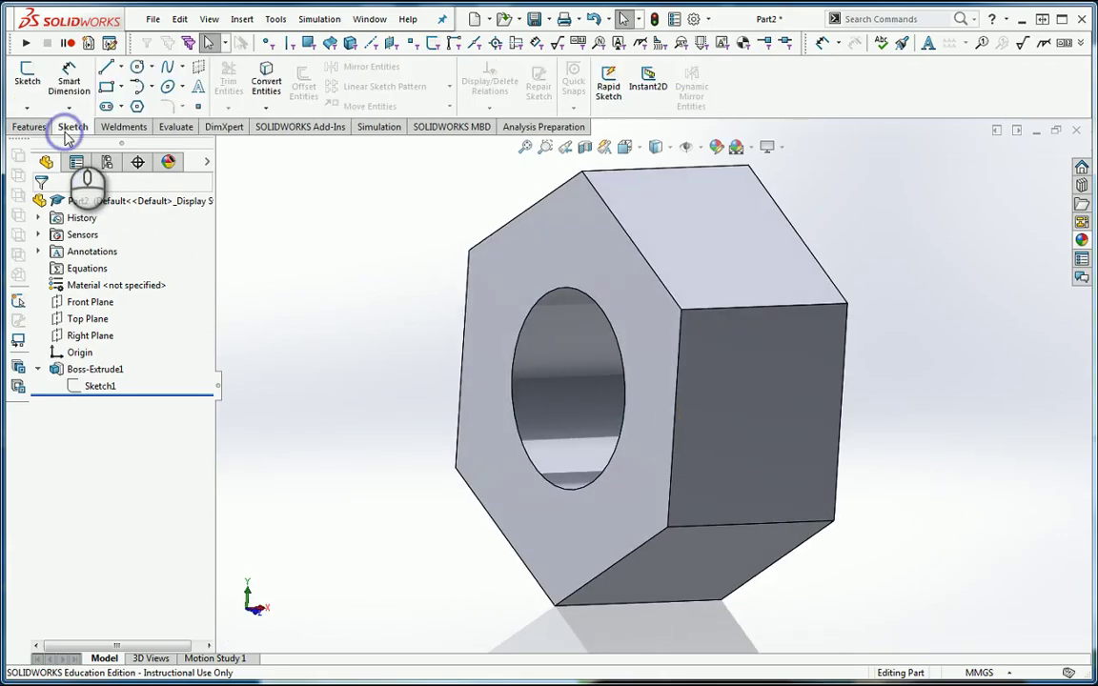
left_click(27, 76)
left_click(577, 277)
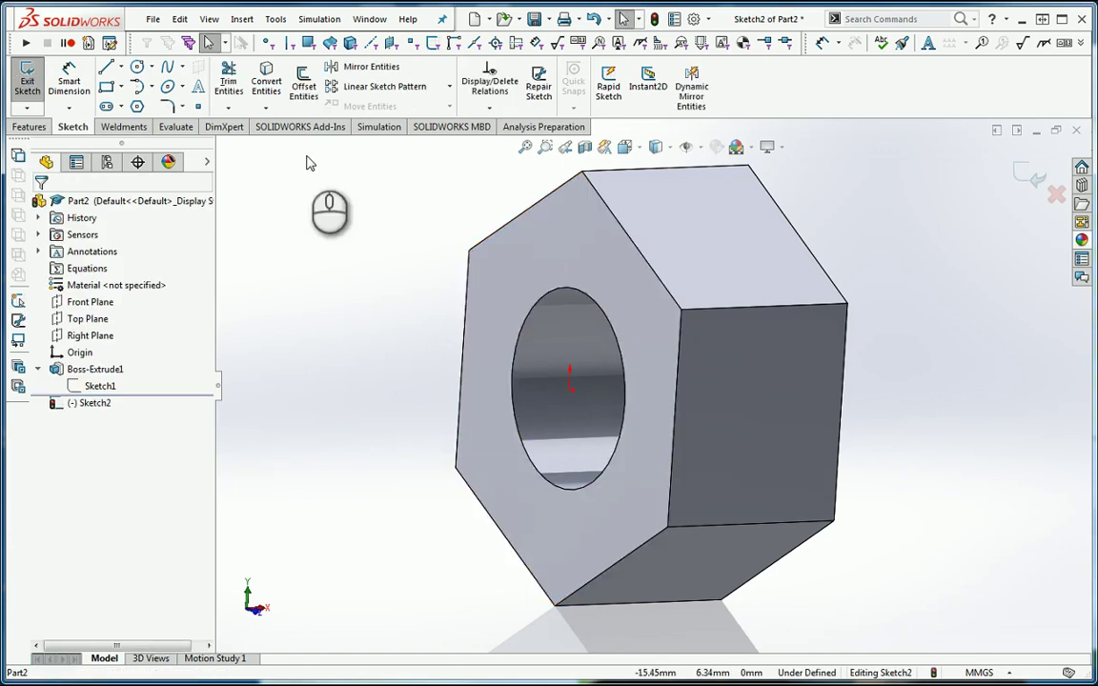
left_click(137, 67)
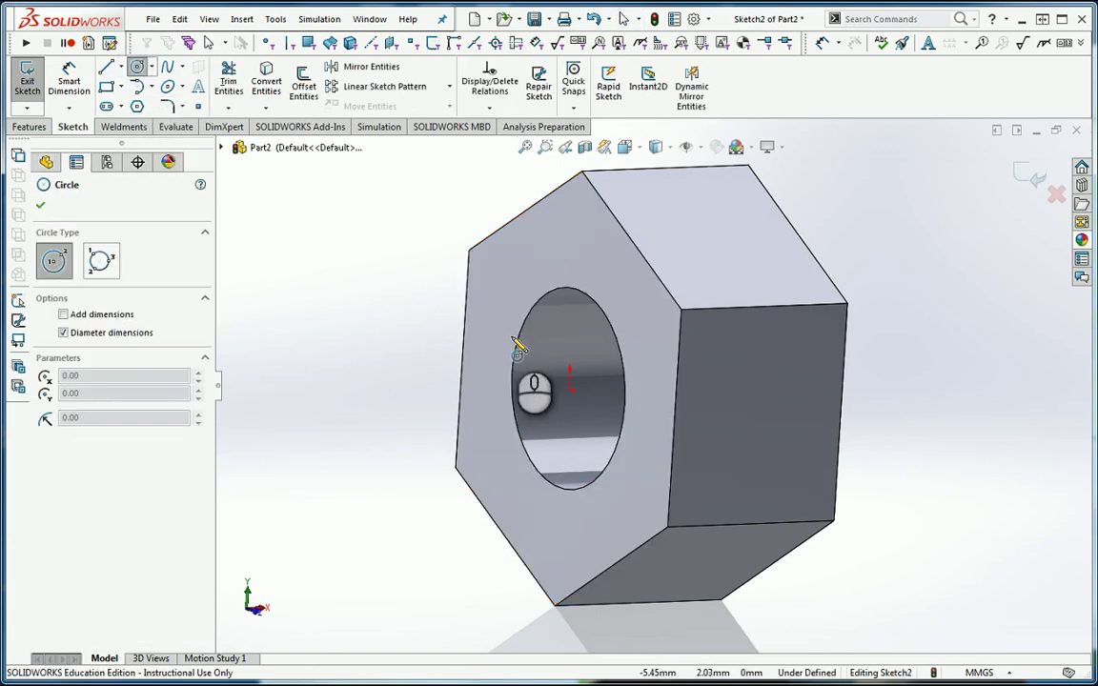
left_click(569, 388)
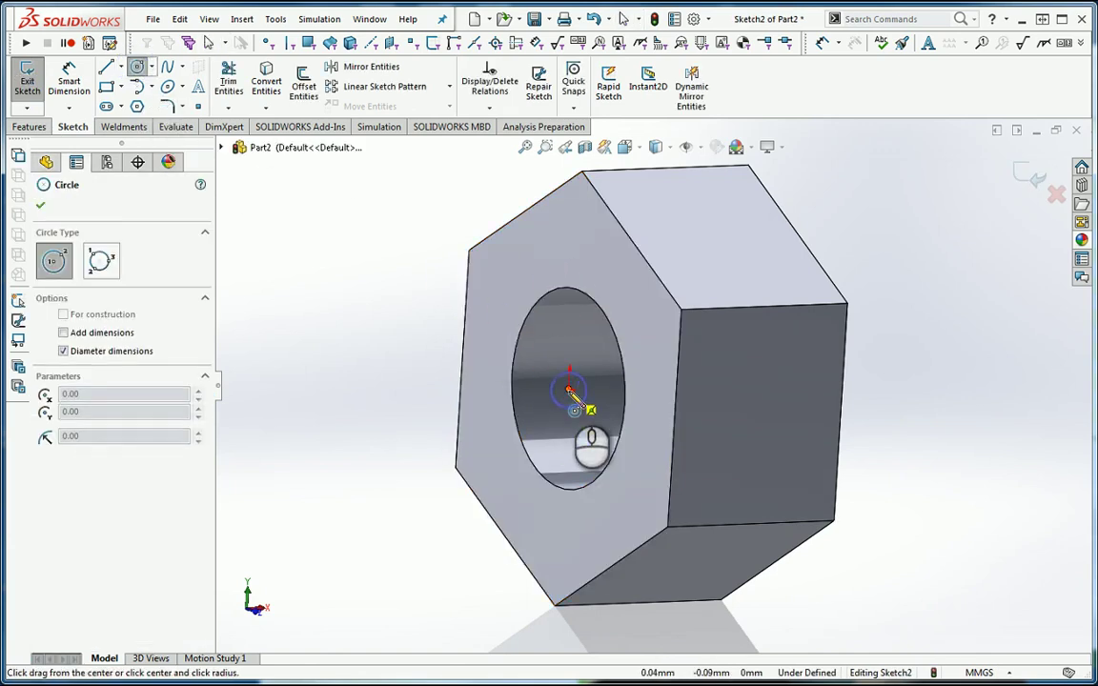
left_click(677, 421)
key("Escape")
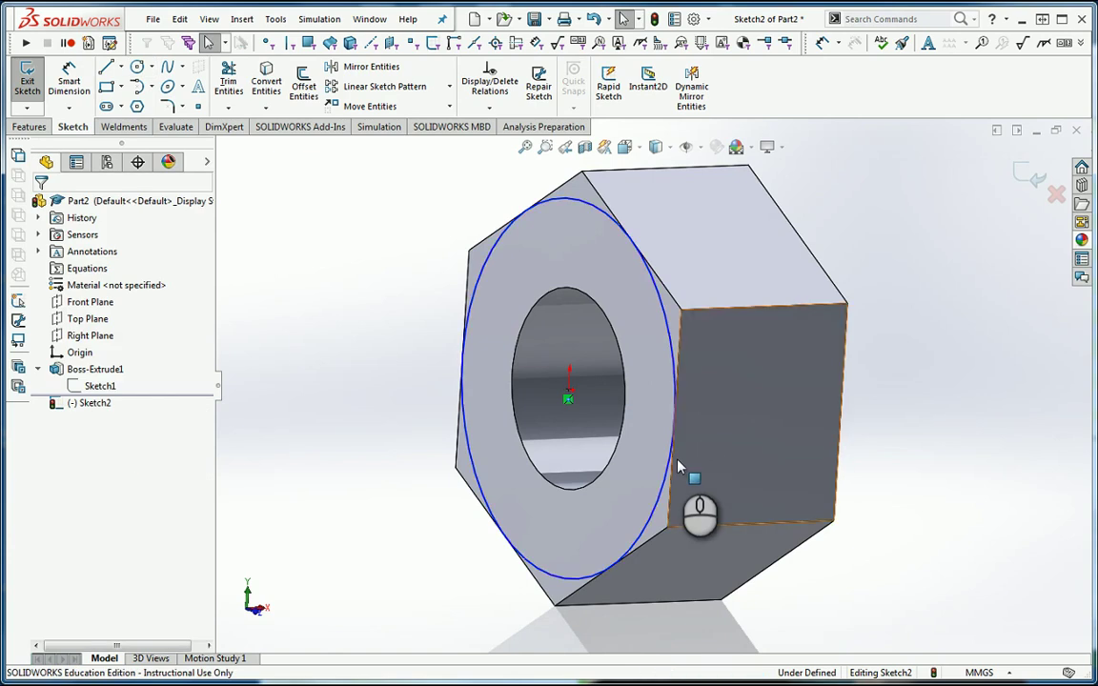
Step: Enlarge the circle to about 18.7 mm diameter and make it tangent to one side edge of the hexagonal face
left_click_drag(667, 465, 703, 514)
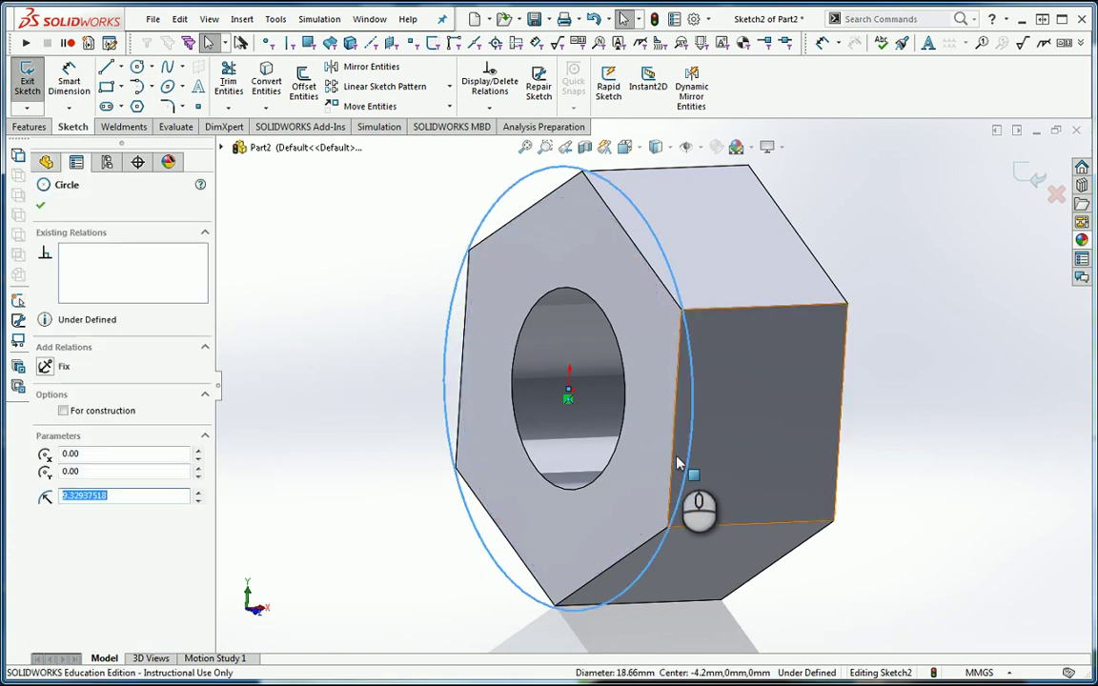
left_click(674, 460, "ctrl")
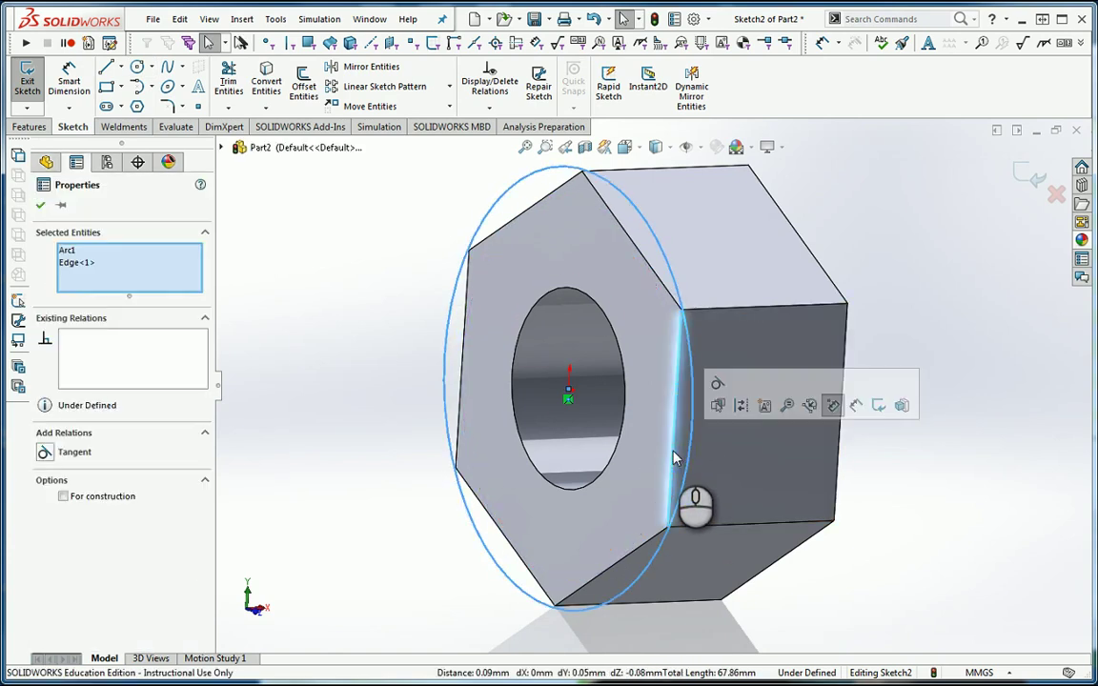
left_click(718, 404)
left_click(886, 501)
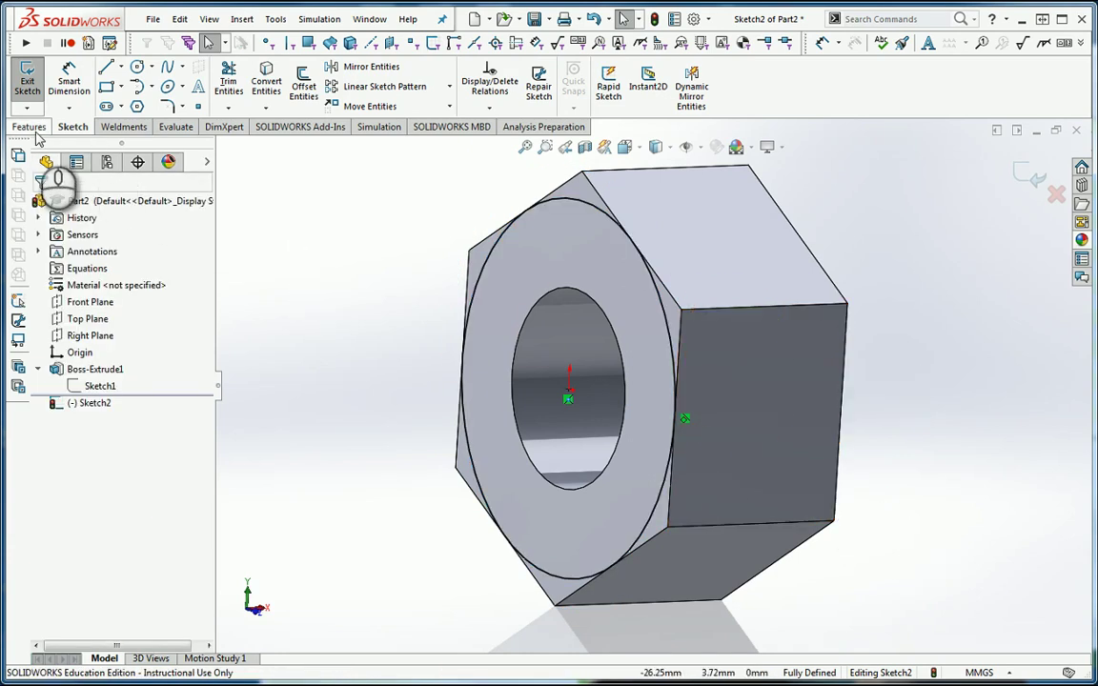
Step: Cut-extrude the circle 8.4 mm Blind with the side to cut flipped and a 60-degree draft, bevelling the hexagon's corners
left_click(36, 132)
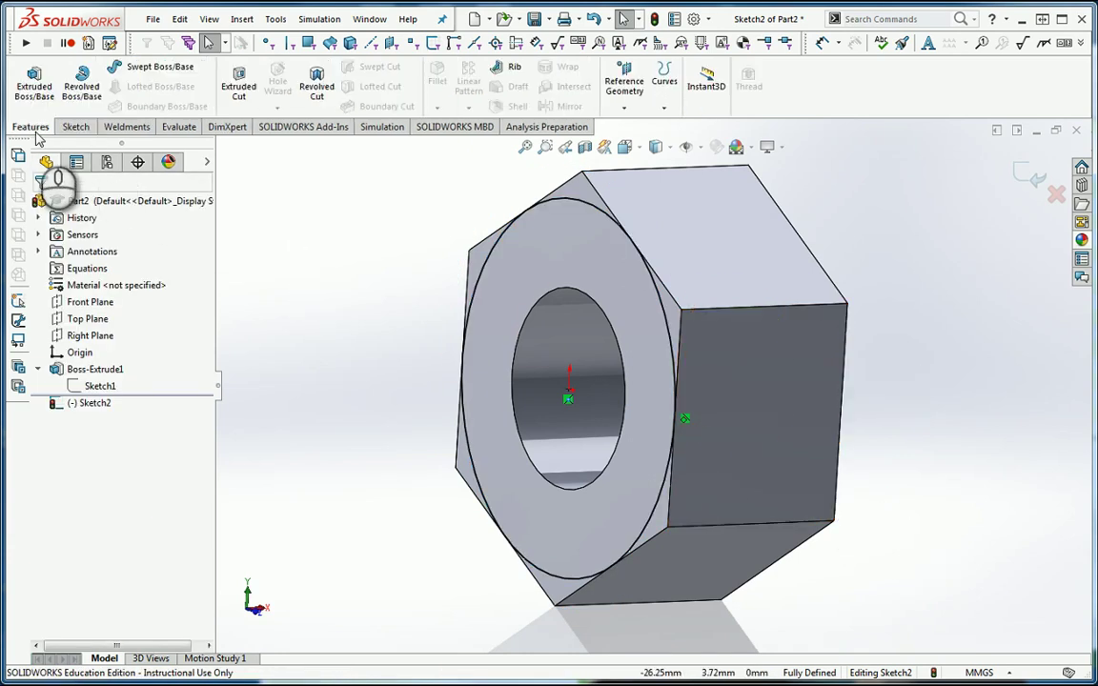
left_click(238, 83)
middle_click_drag(350, 383, 363, 329)
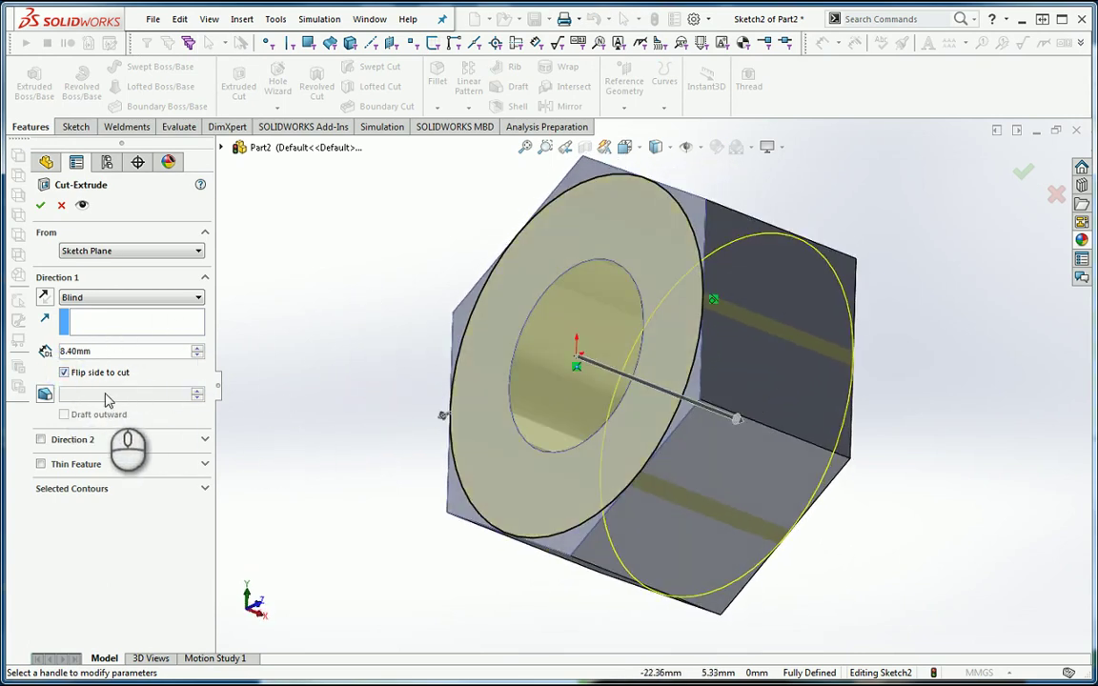
left_click(45, 394)
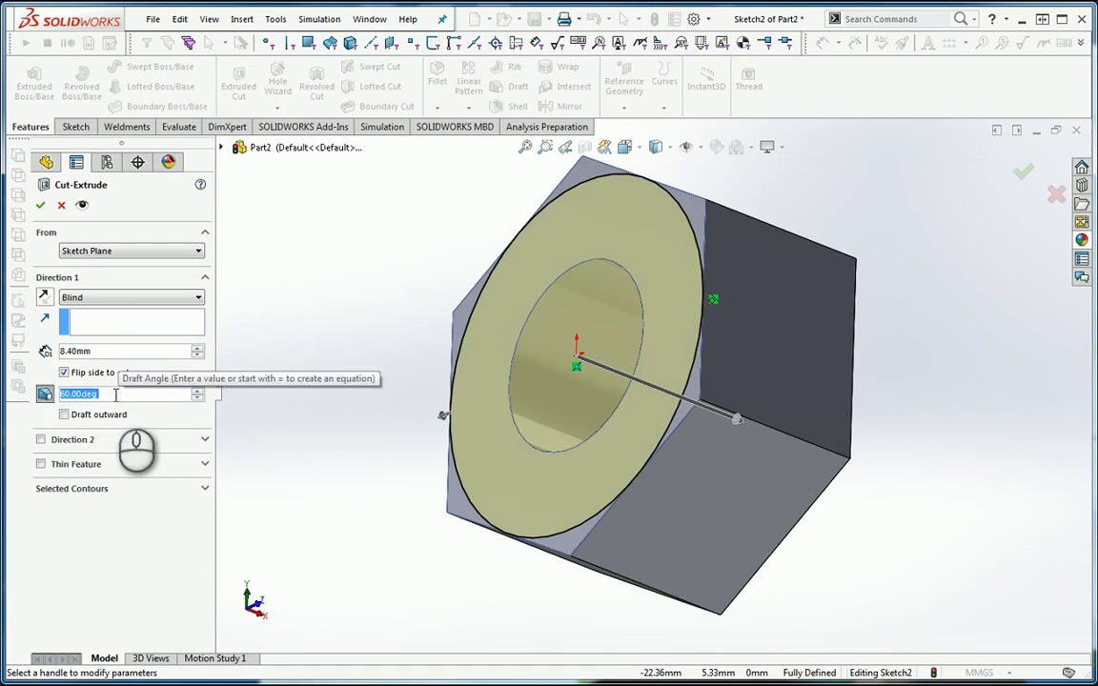
left_click(40, 206)
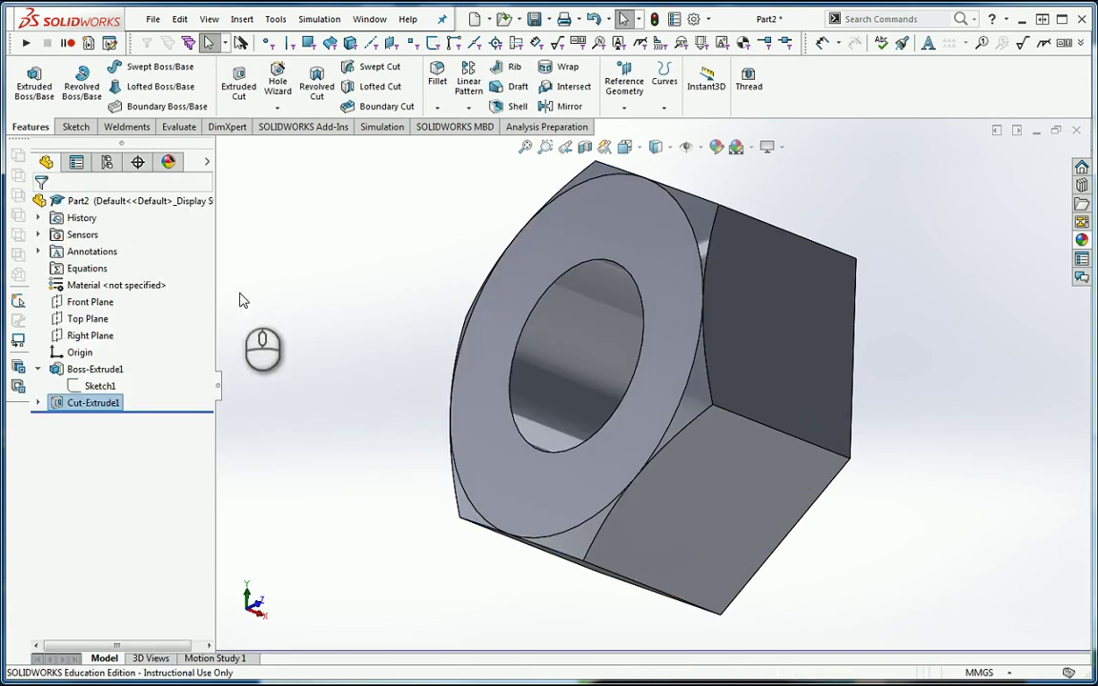
Step: Examine the bevelled end profile in the front view with hidden lines removed, and return to shaded display with edges
middle_click_drag(240, 299, 477, 323)
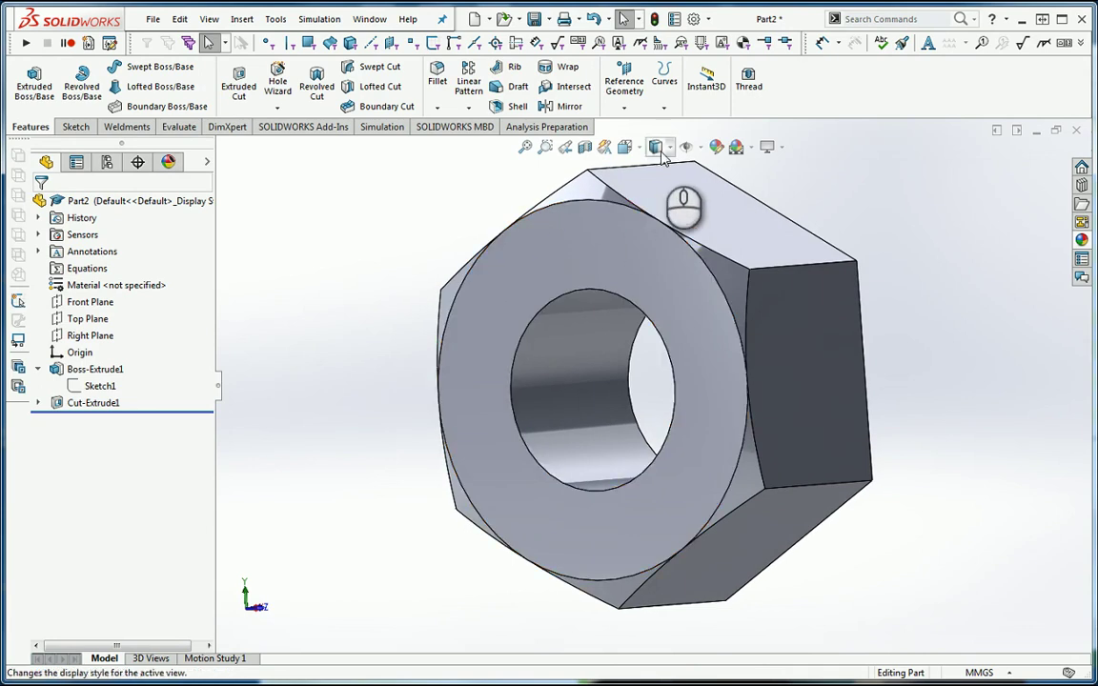
left_click(625, 147)
left_click(647, 191)
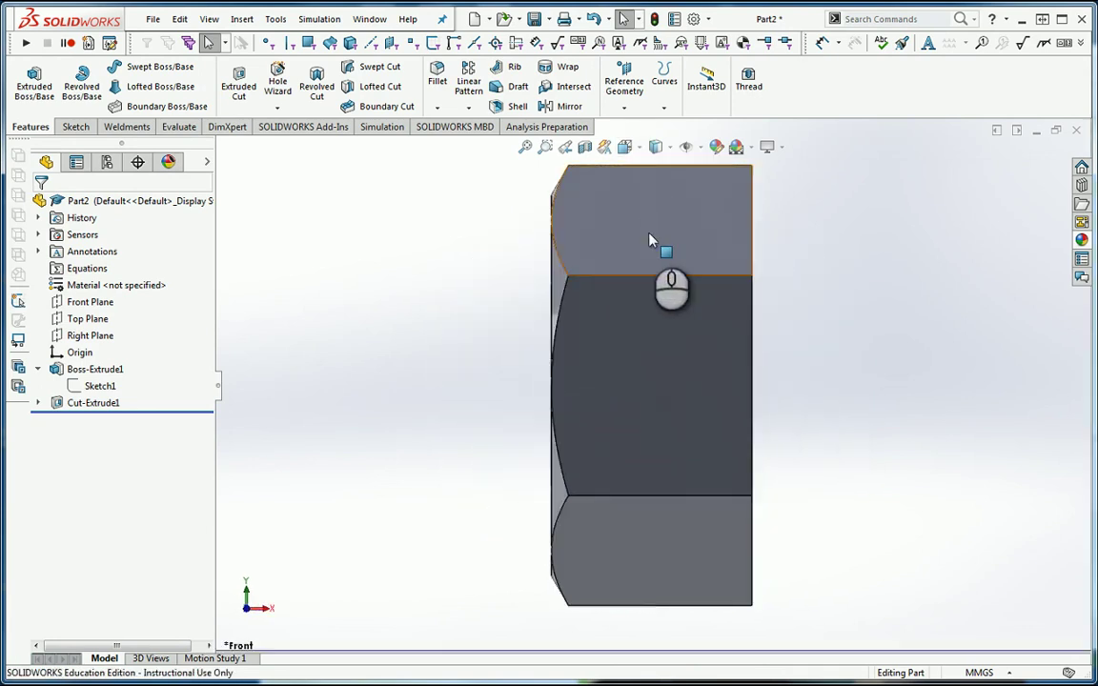
scroll(563, 214, "down", 2)
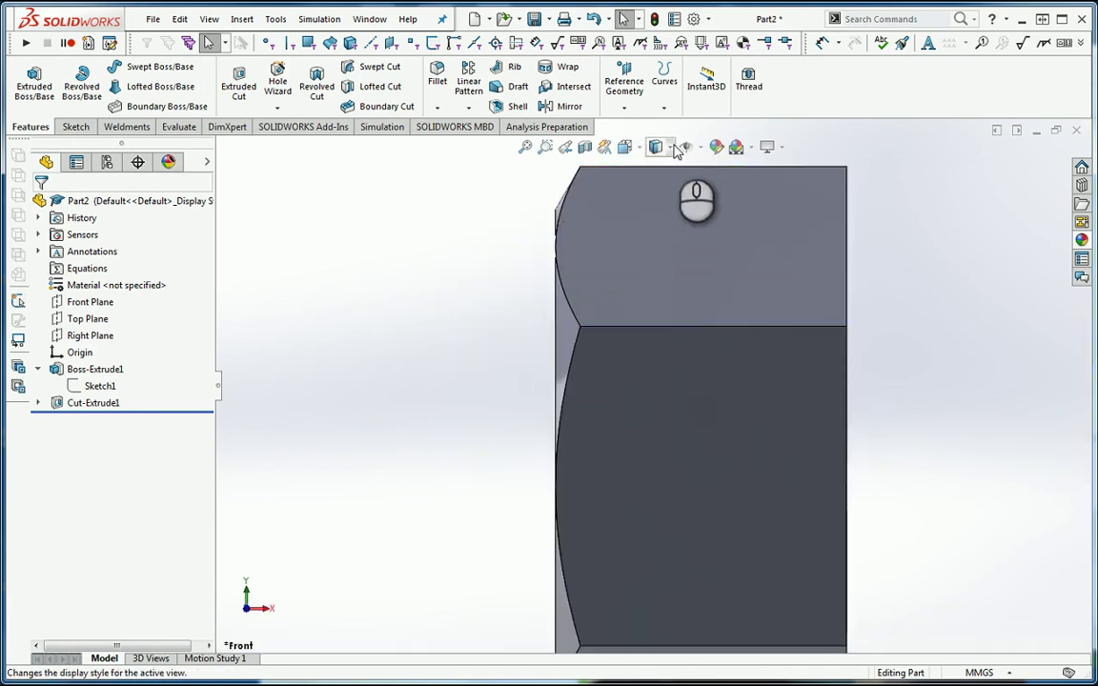
left_click(656, 146)
left_click(657, 213)
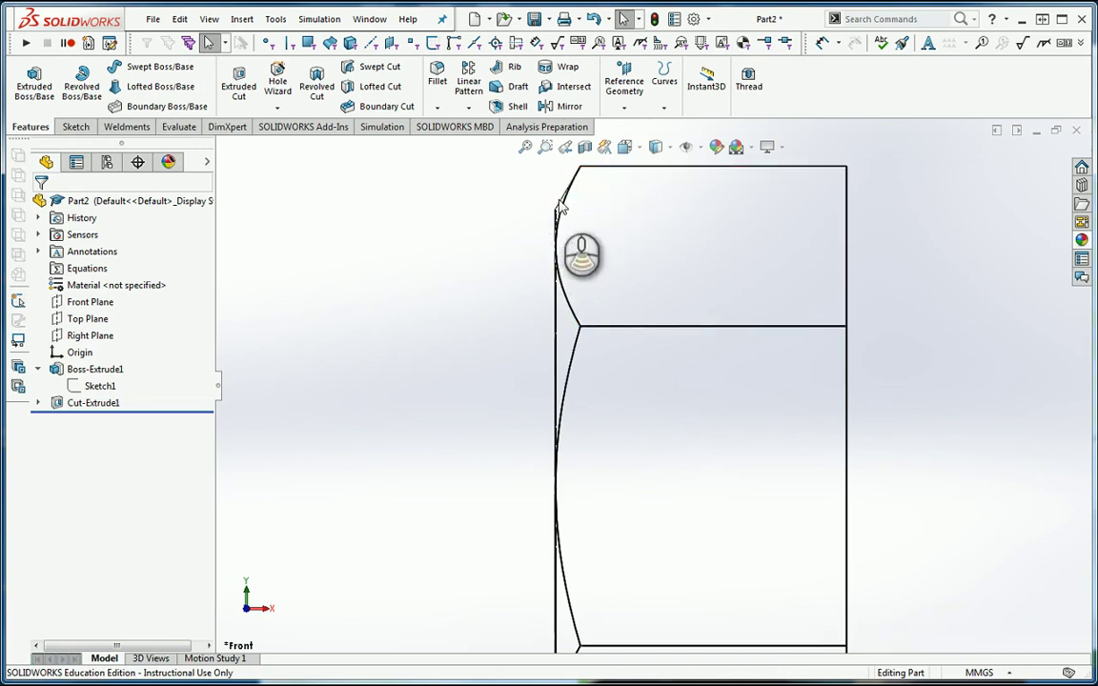
scroll(564, 219, "down", 2)
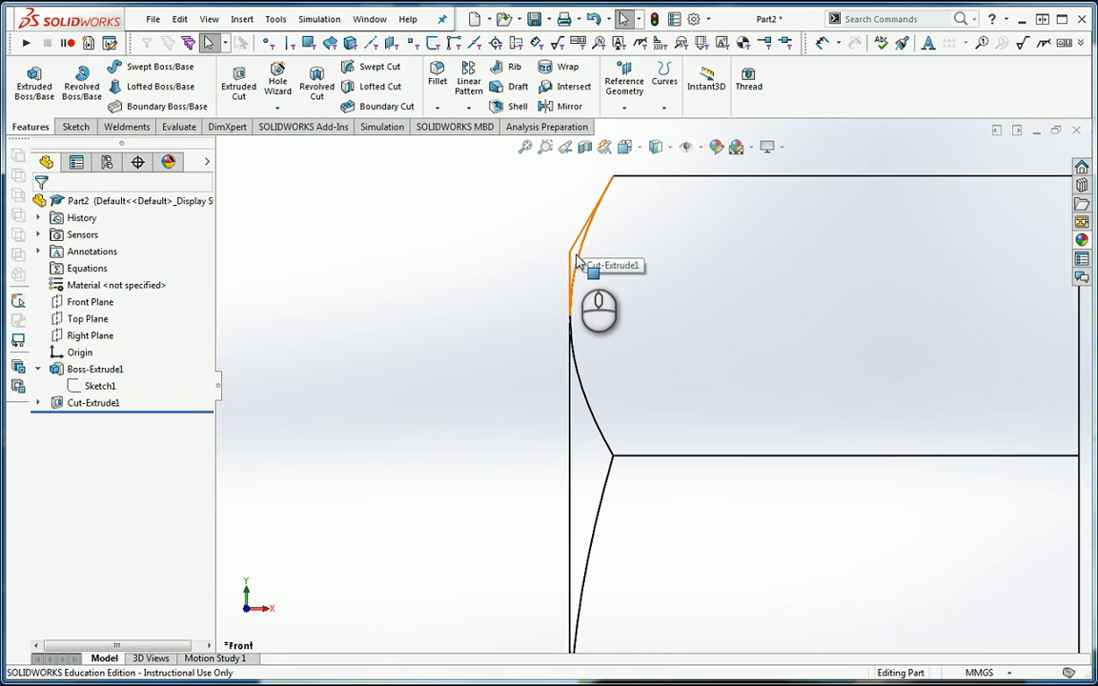
scroll(577, 259, "up", 5)
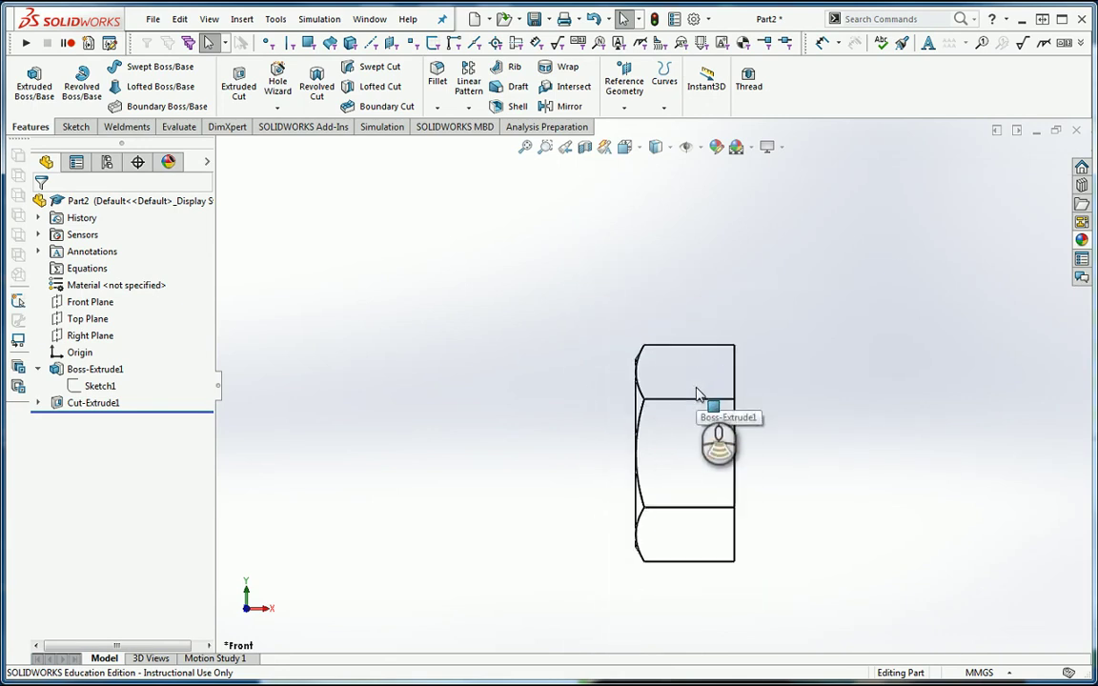
scroll(710, 520, "down", 3)
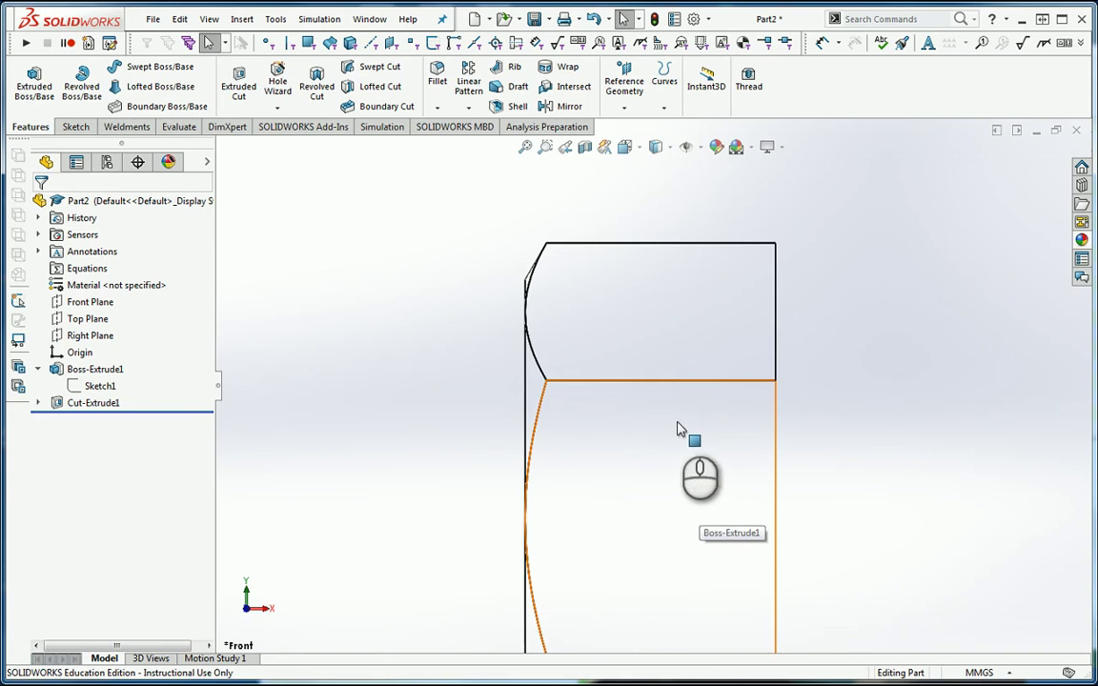
left_click(658, 146)
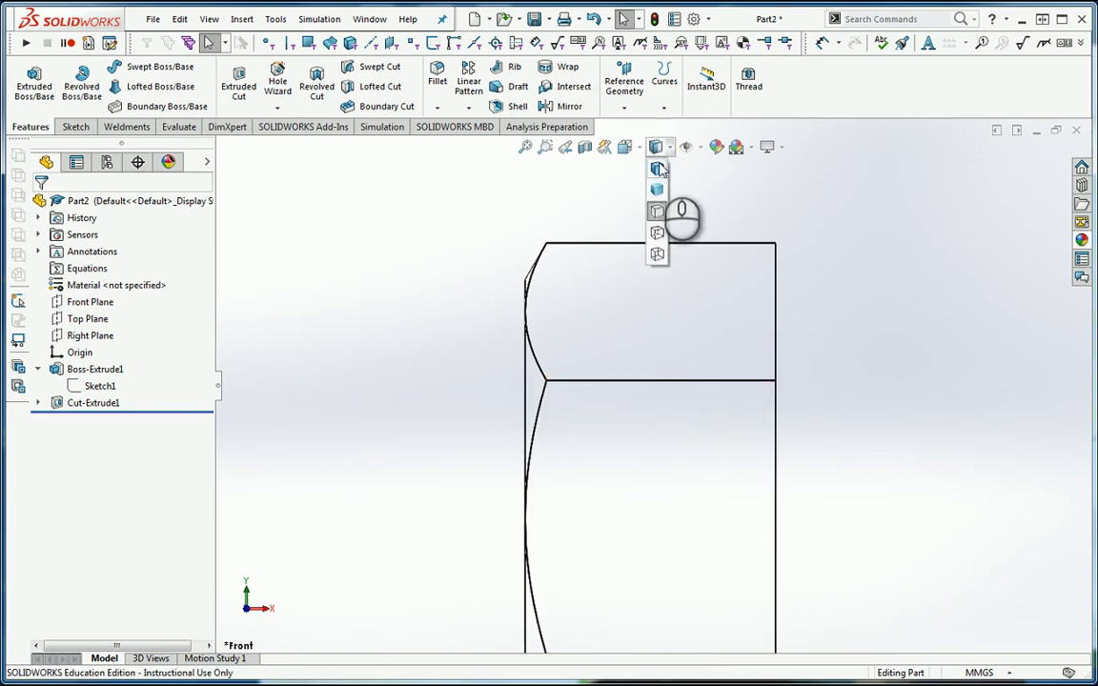
left_click(659, 164)
middle_click_drag(852, 457, 829, 468)
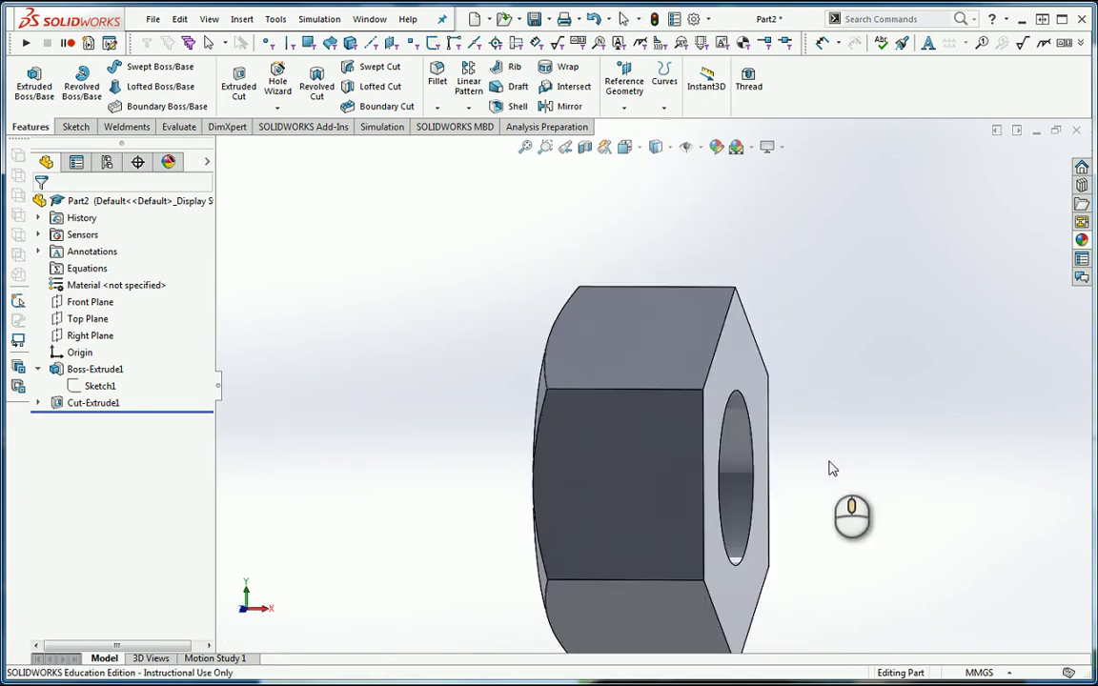
Step: Restore the front view and start a new sketch on the Front Plane
left_click(636, 148)
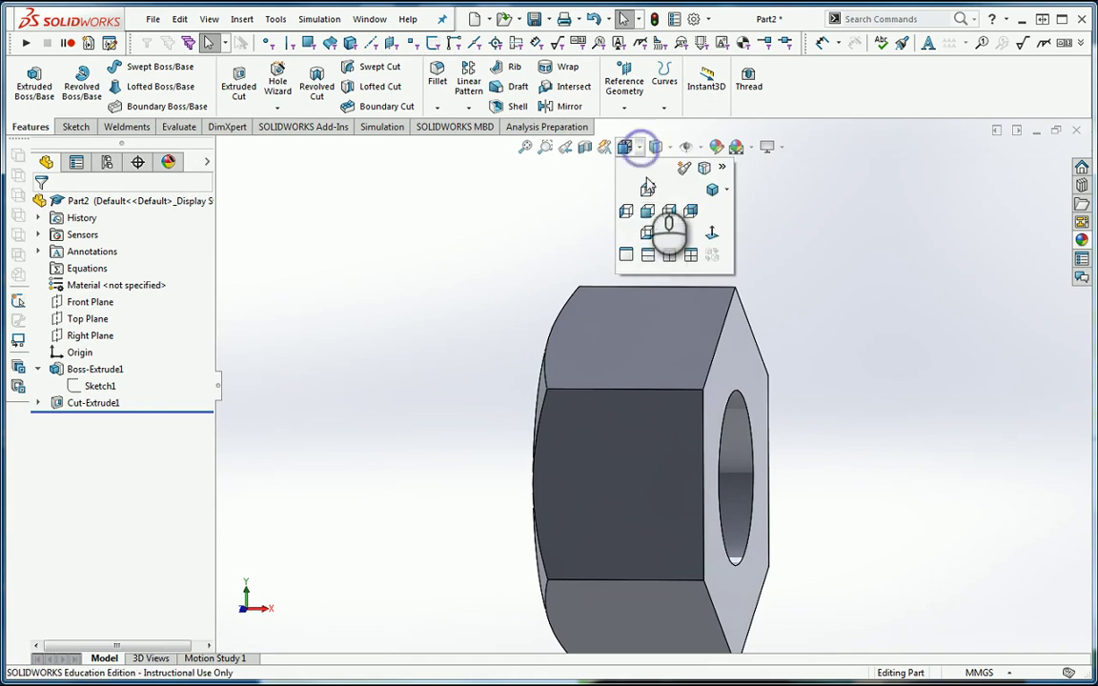
left_click(647, 211)
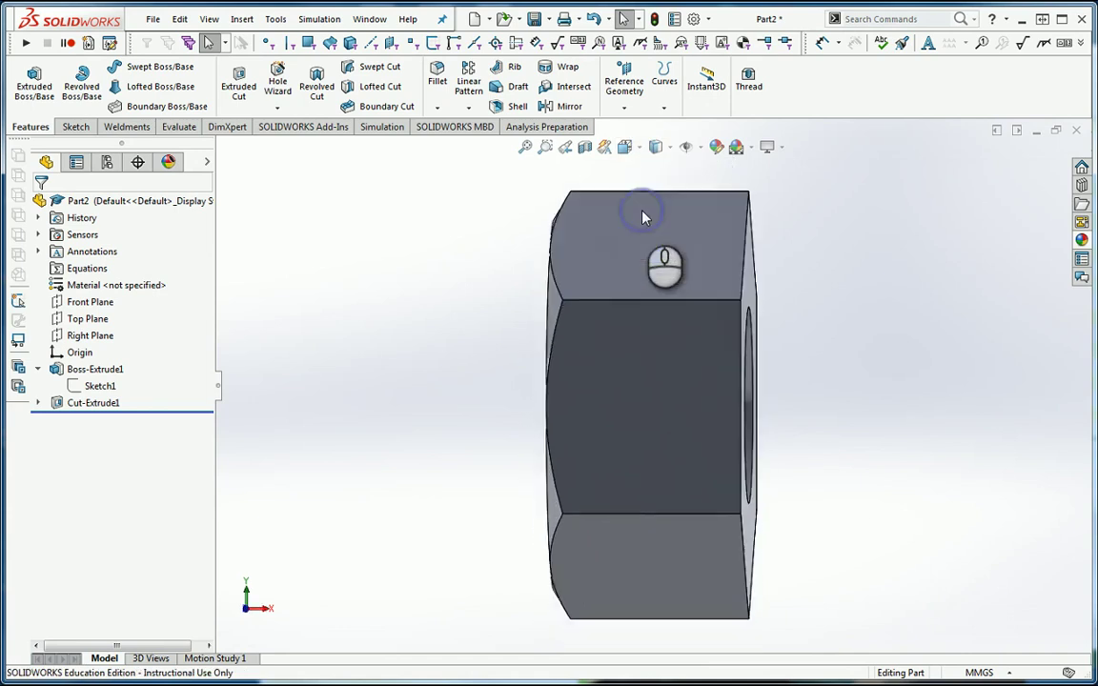
left_click(75, 127)
left_click(27, 76)
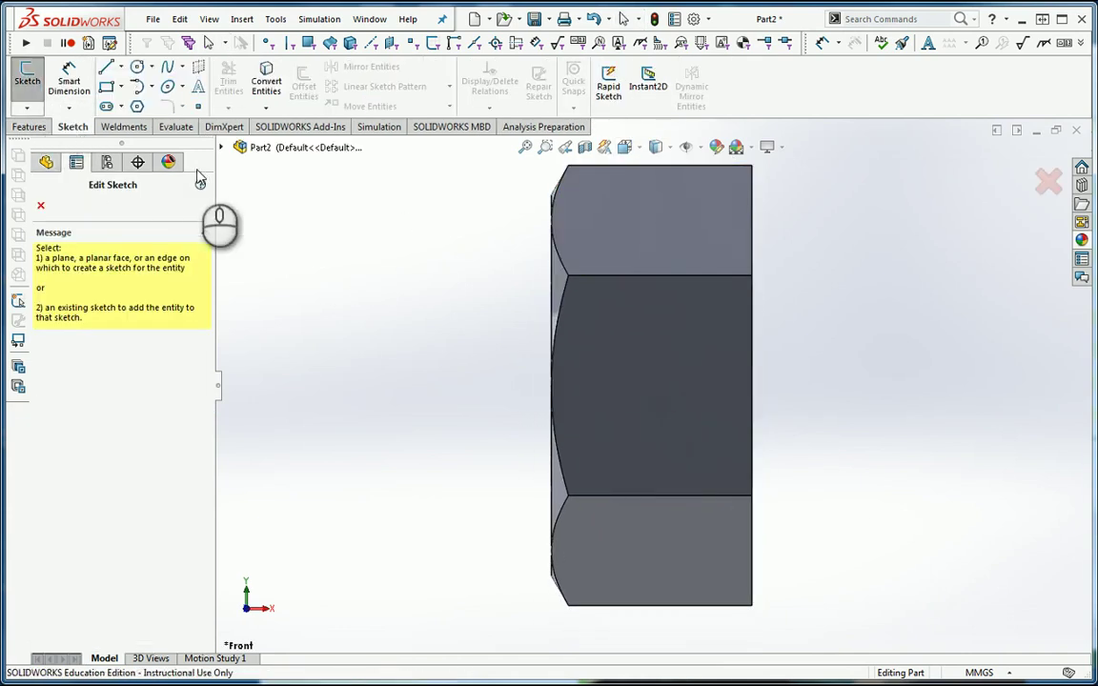
left_click(222, 149)
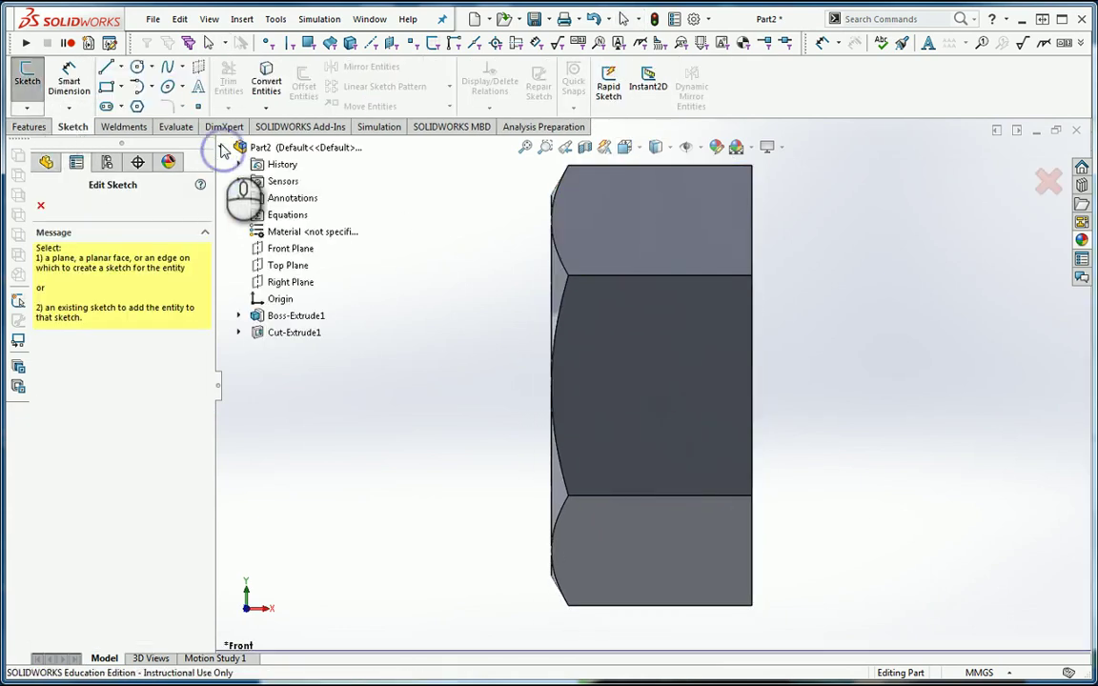
left_click(292, 254)
Step: Draw a horizontal centerline about 14.2 mm long through the origin, extending past both ends of the nut
scroll(760, 201, "down", 5)
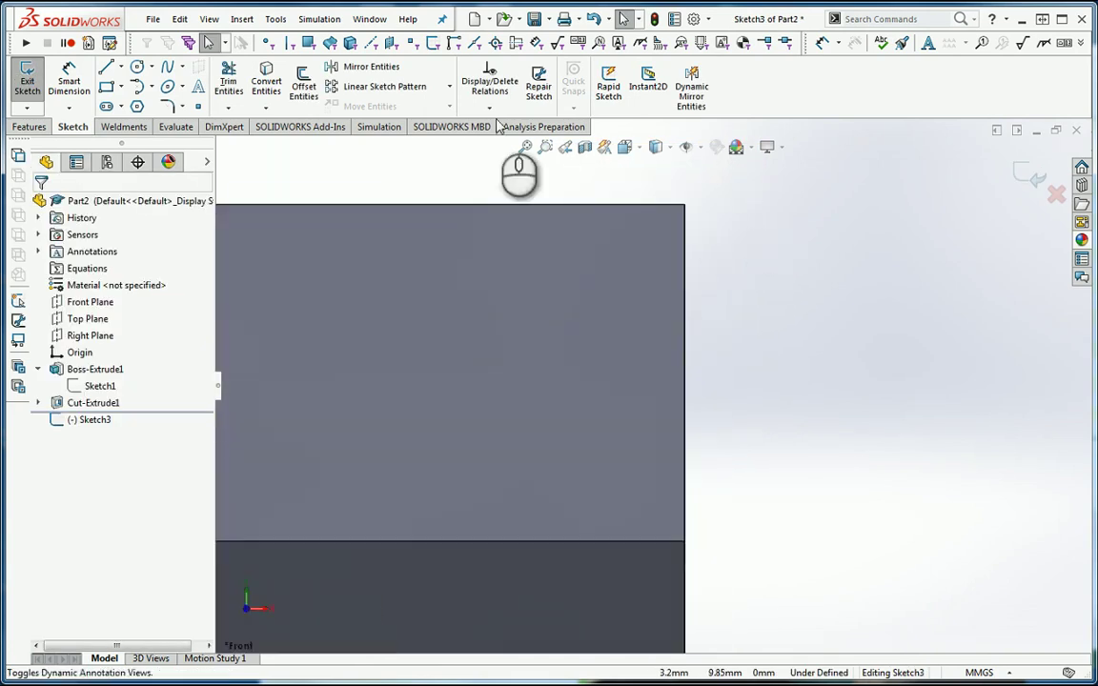
left_click(120, 67)
left_click(116, 103)
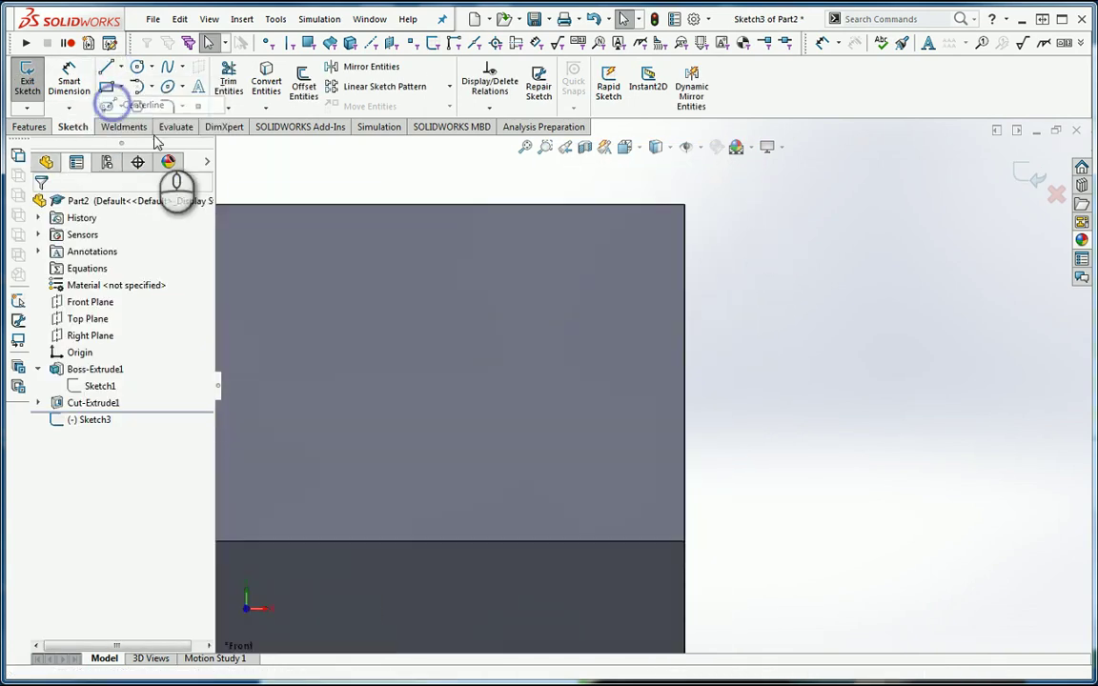
scroll(720, 500, "up", 2)
scroll(719, 500, "up", 1)
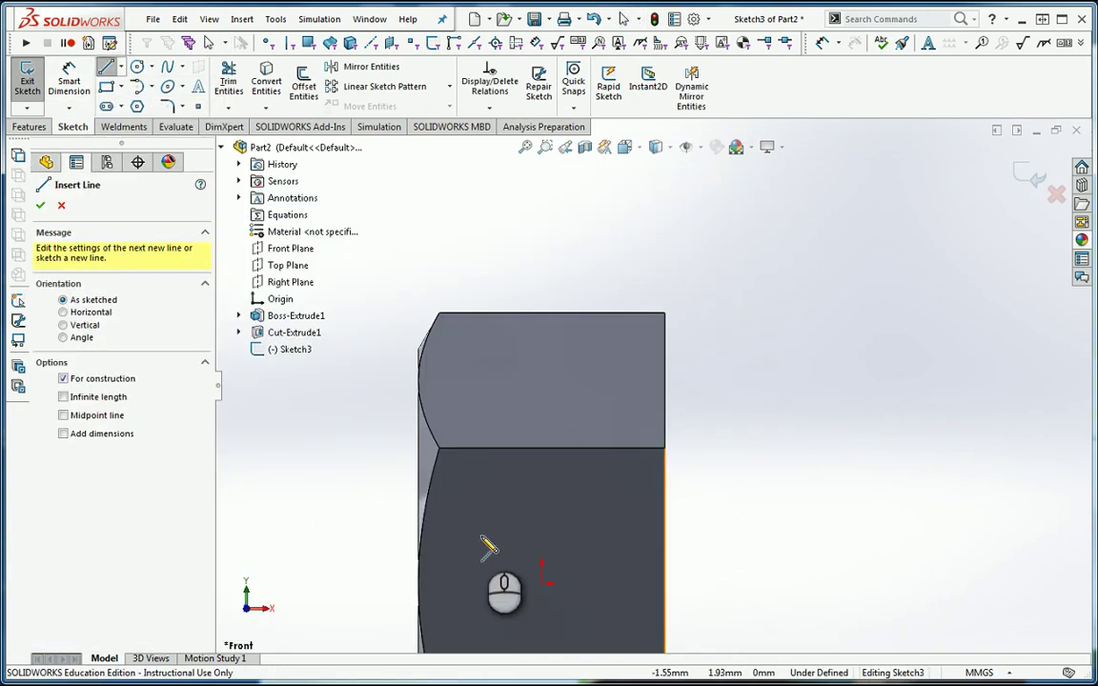
left_click(327, 583)
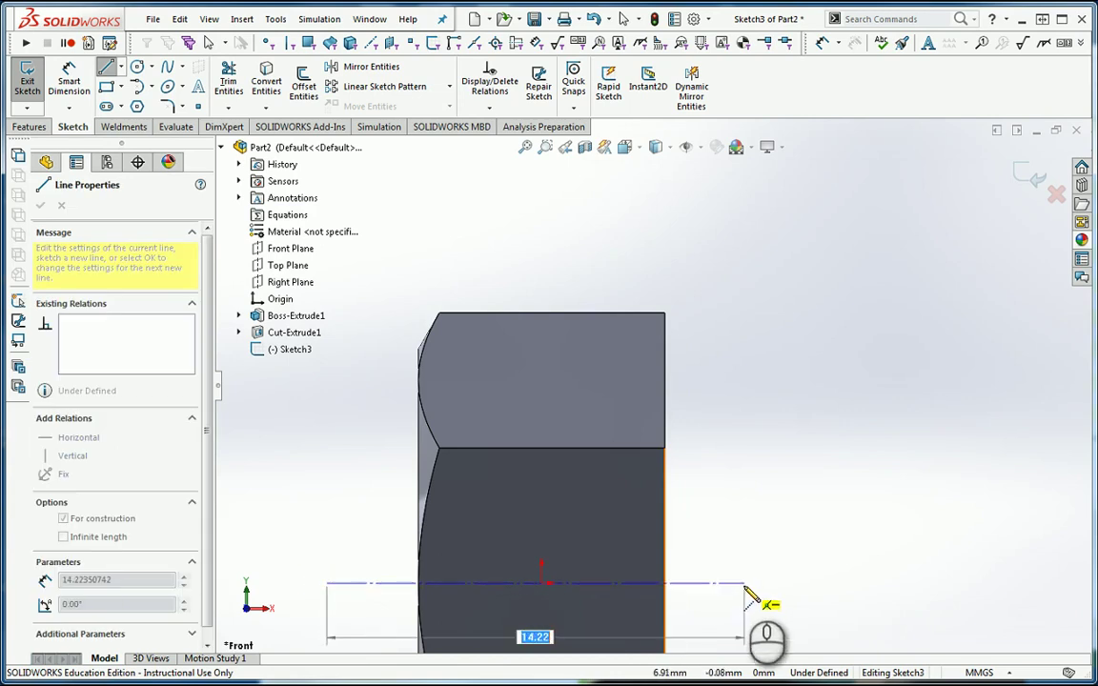
left_click(742, 582)
key("Escape")
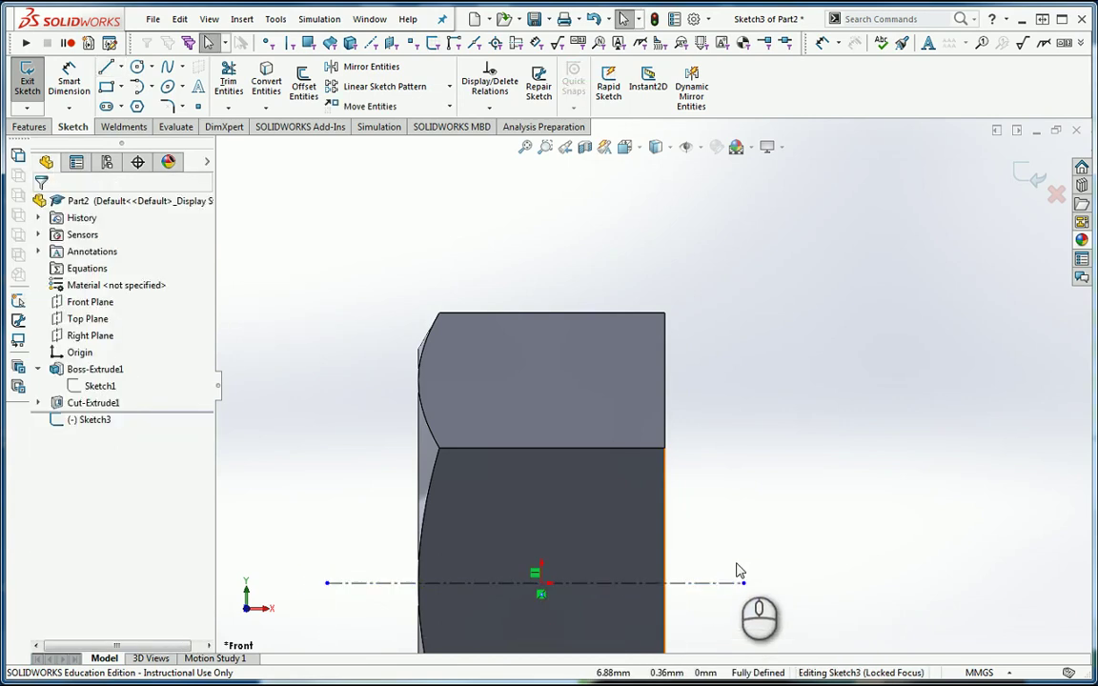
Step: Draw a closed right triangle about 0.64 mm wide in the nut's upper corner on the unbevelled end, using the corner as its right angle
left_click(107, 66)
scroll(686, 245, "down", 2)
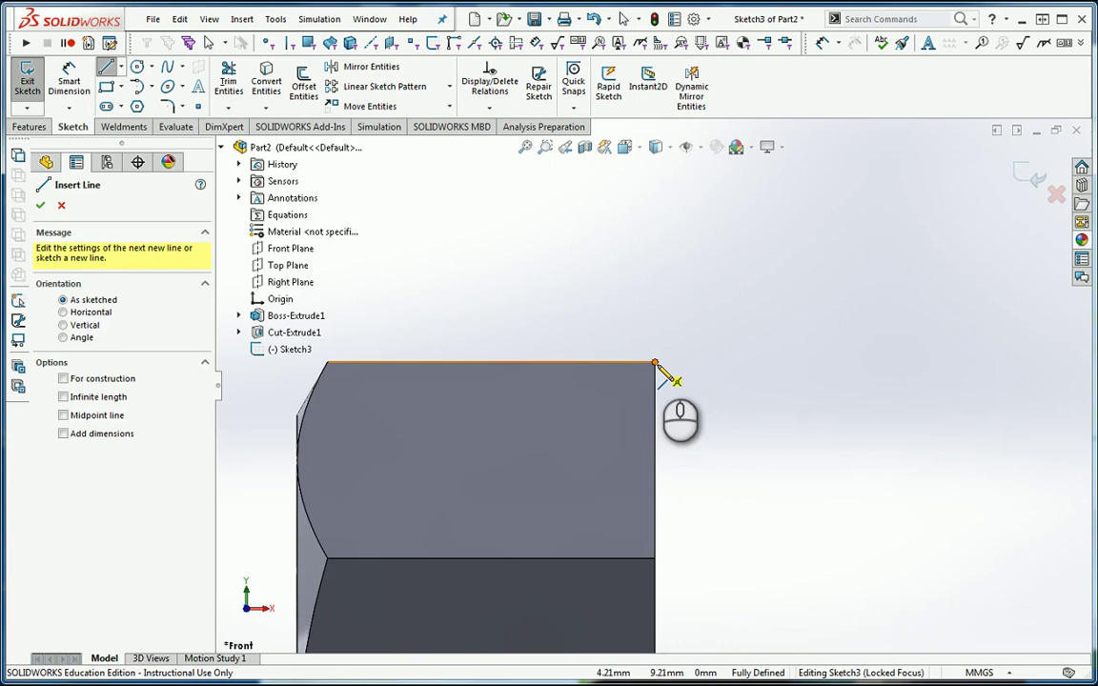
left_click(628, 362)
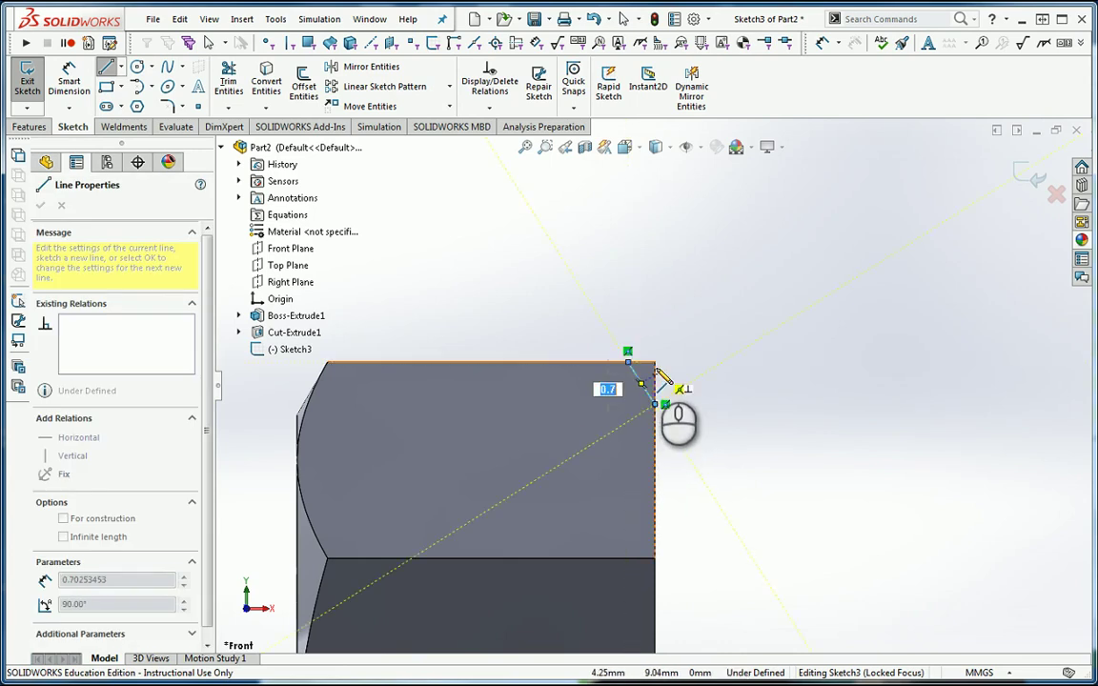
left_click(654, 366)
left_click(654, 402)
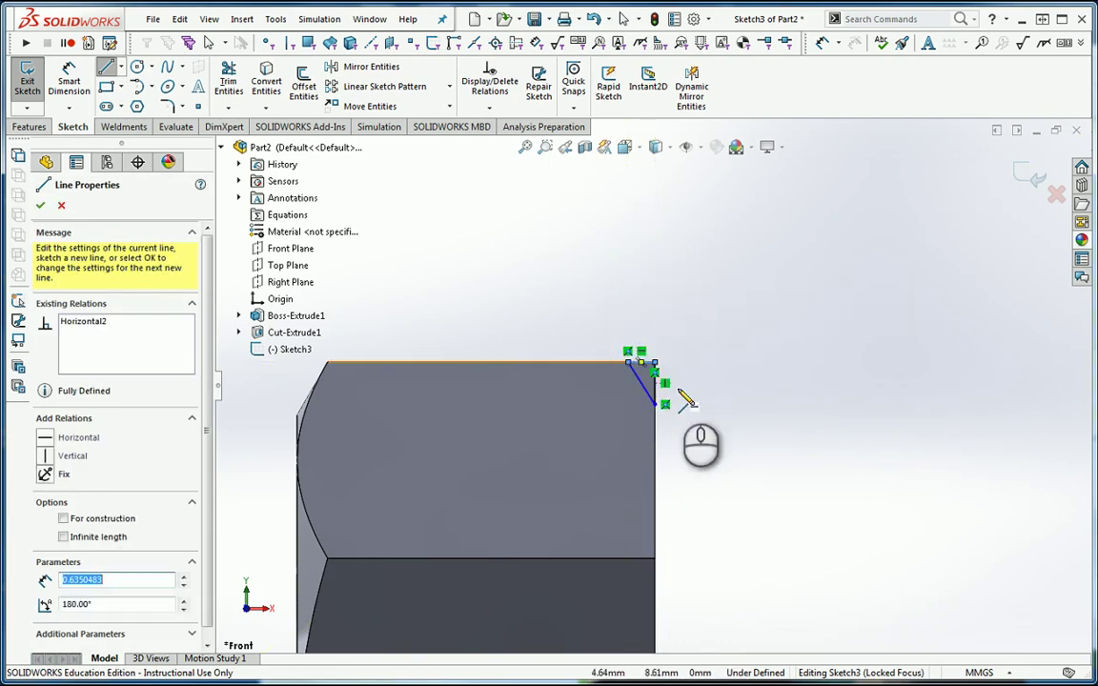
key("Escape")
Step: Dimension the triangle's lower vertex on the end face to the centerline as a 16 mm diameter
scroll(715, 362, "down", 1)
scroll(678, 586, "up", 2)
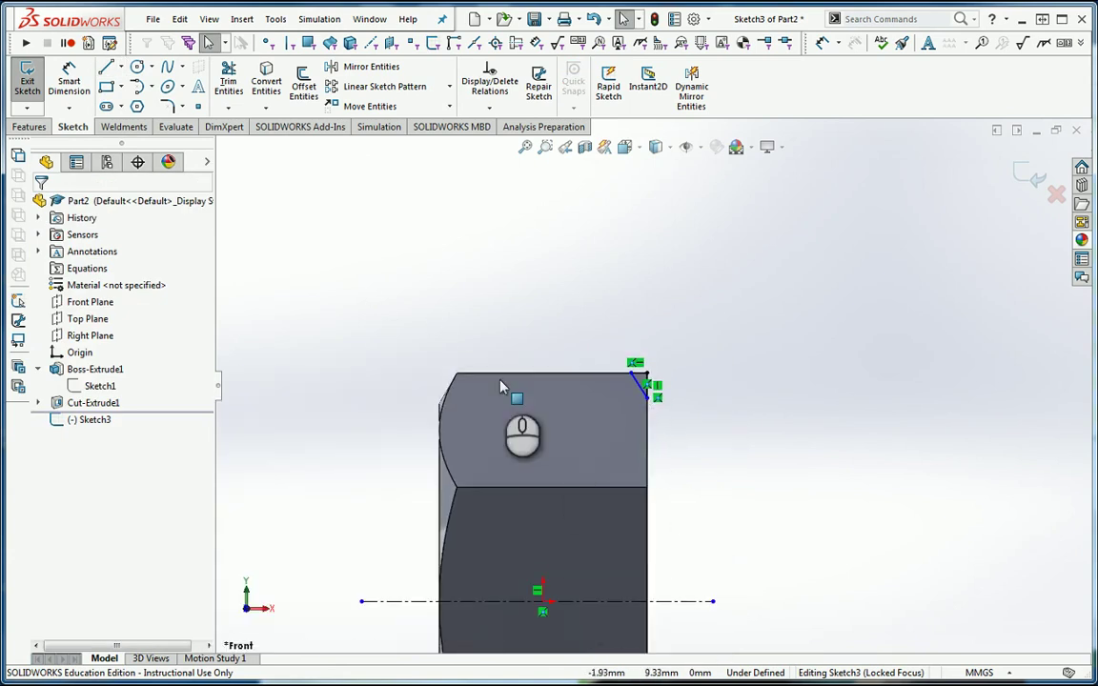
left_click(69, 81)
left_click(652, 398)
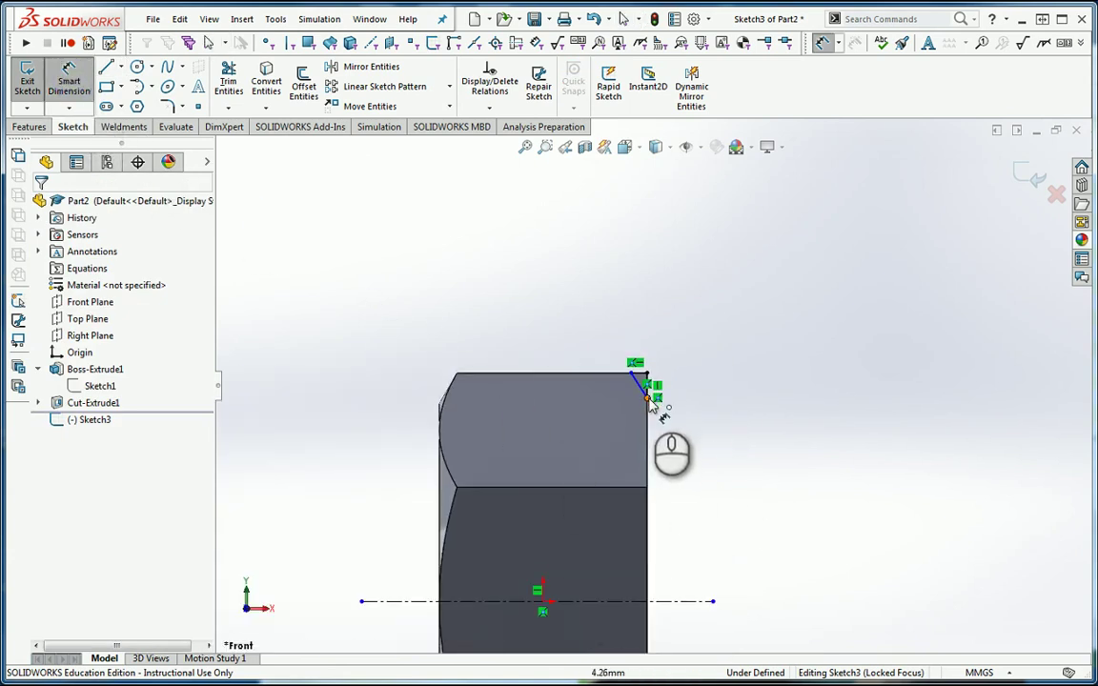
left_click(682, 605)
left_click(760, 624)
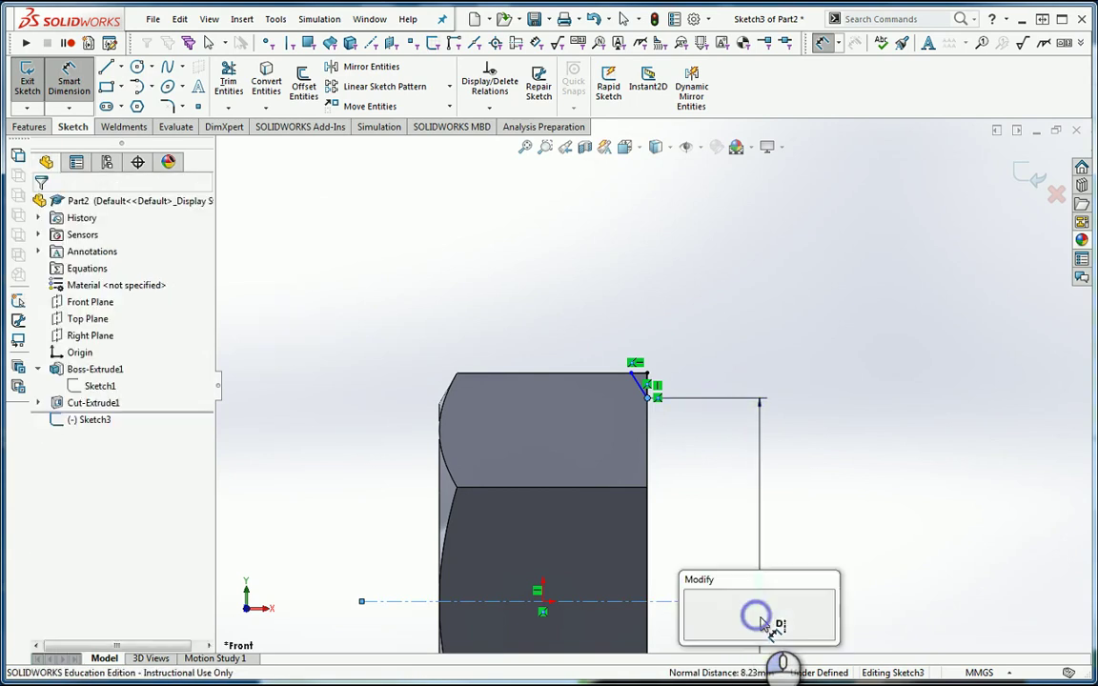
type("16")
key("Return")
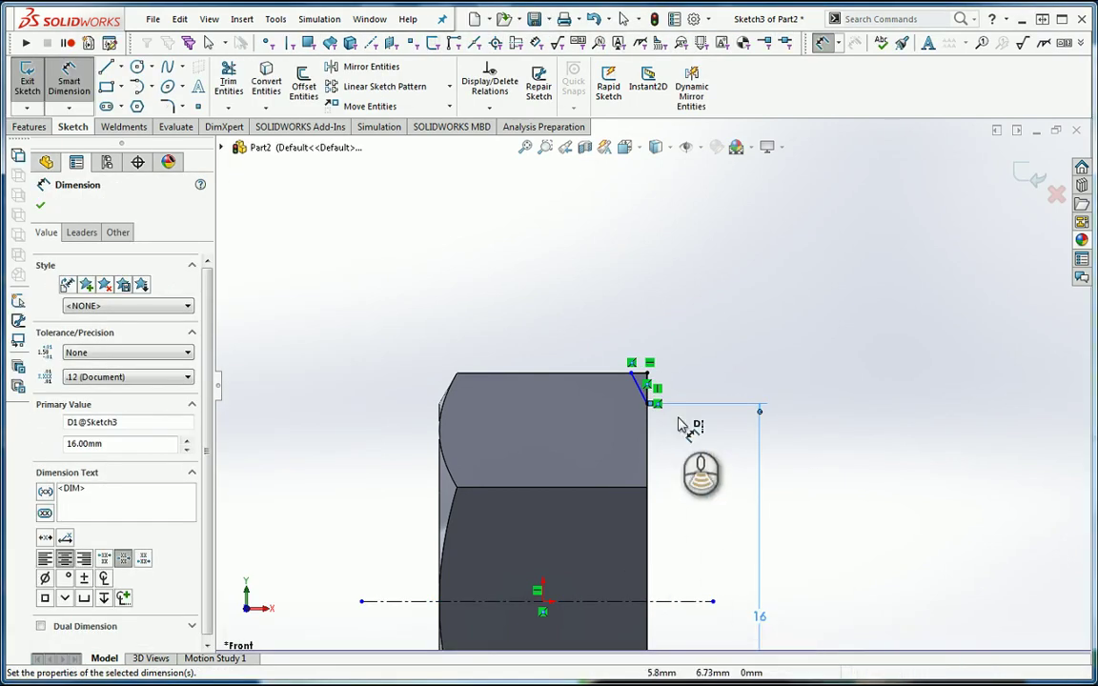
scroll(684, 415, "down", 2)
left_click(621, 379)
left_click(634, 383)
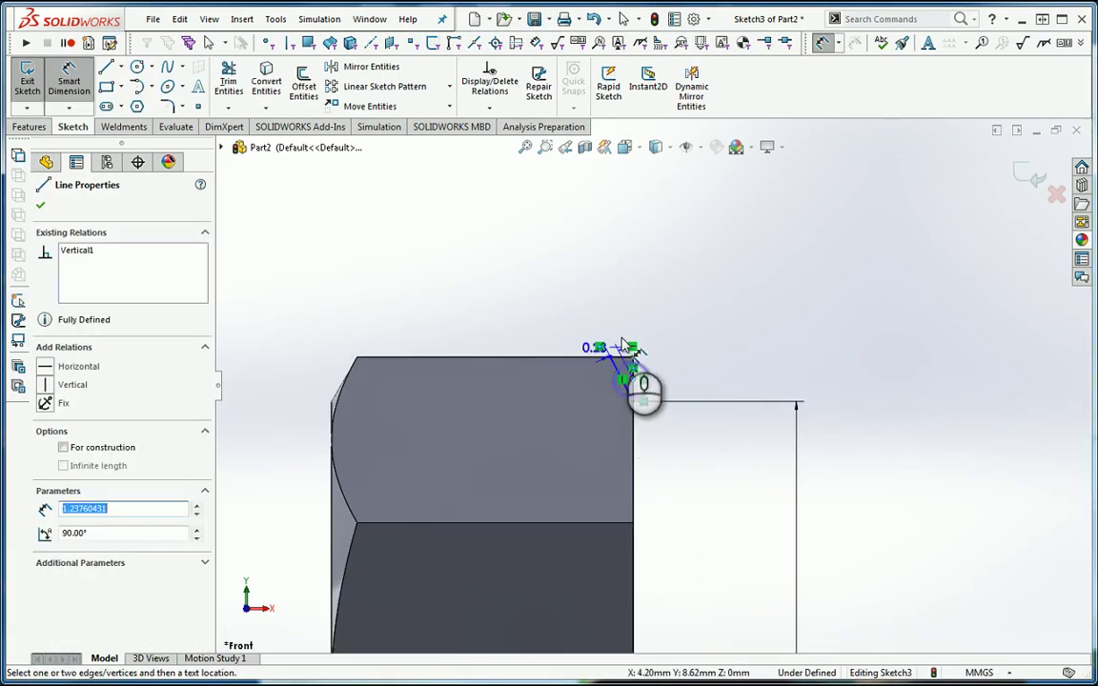
key("Escape")
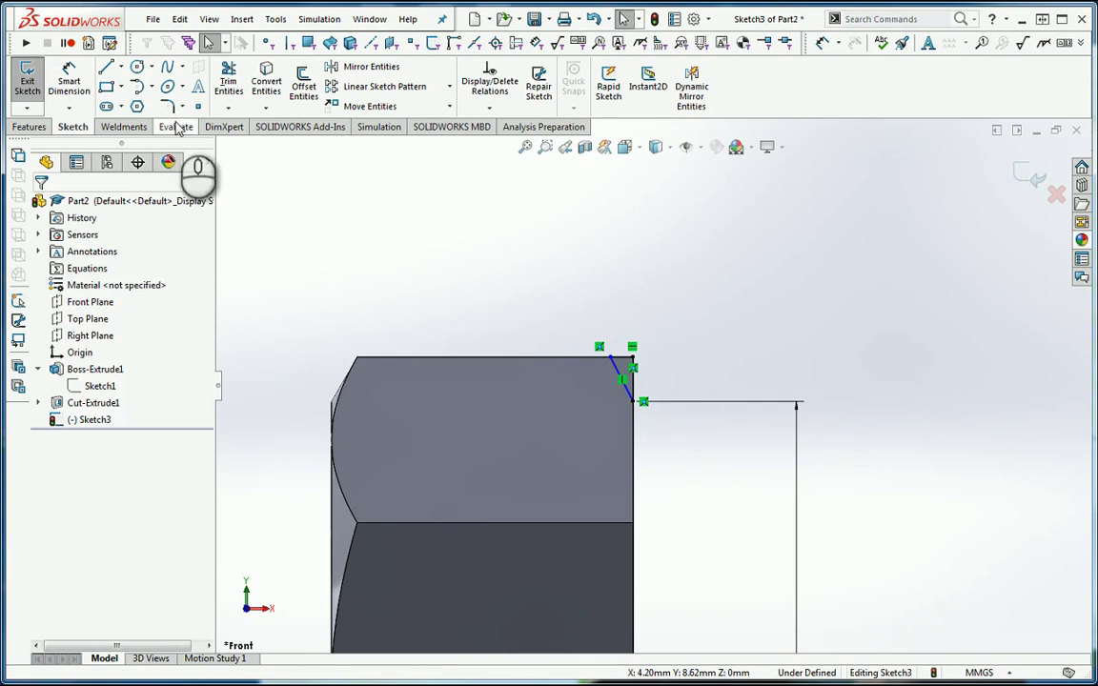
Step: Dimension the angle between the triangle's sloped line and its vertical side as 30 degrees
left_click(621, 378)
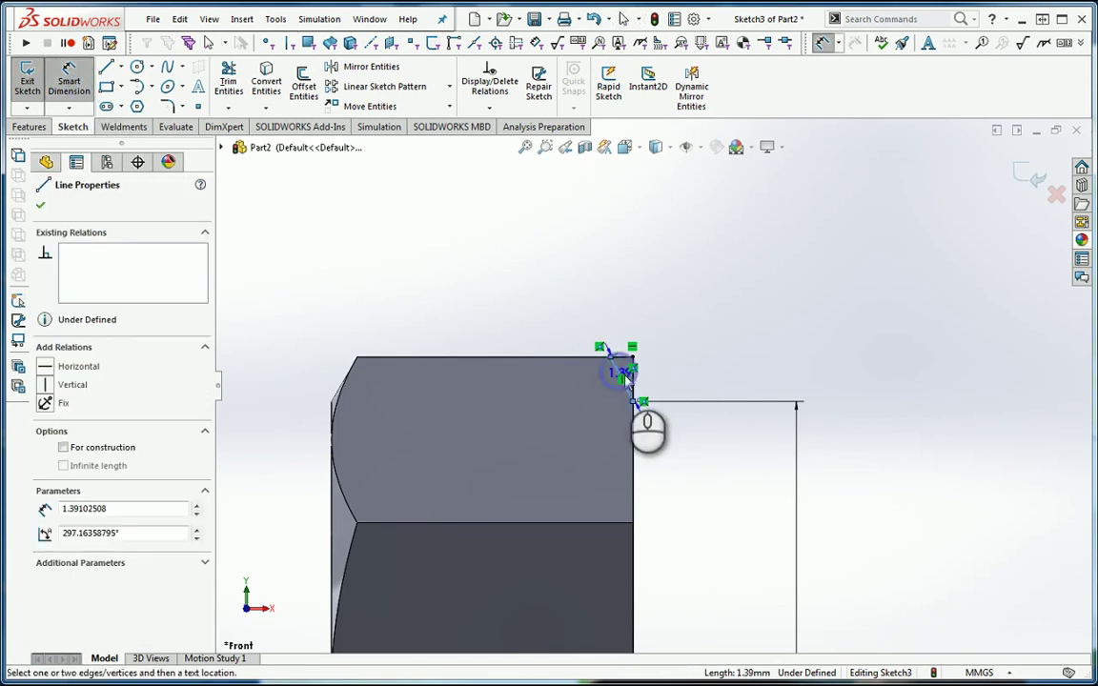
left_click(633, 386)
left_click(635, 345)
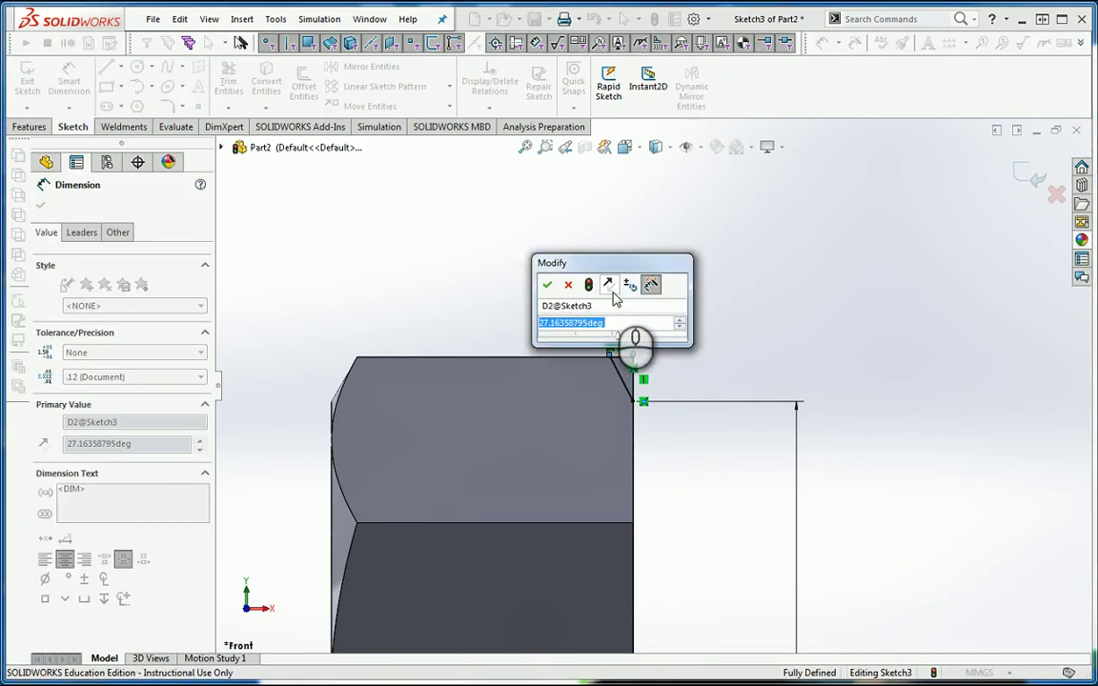
type("30")
key("Return")
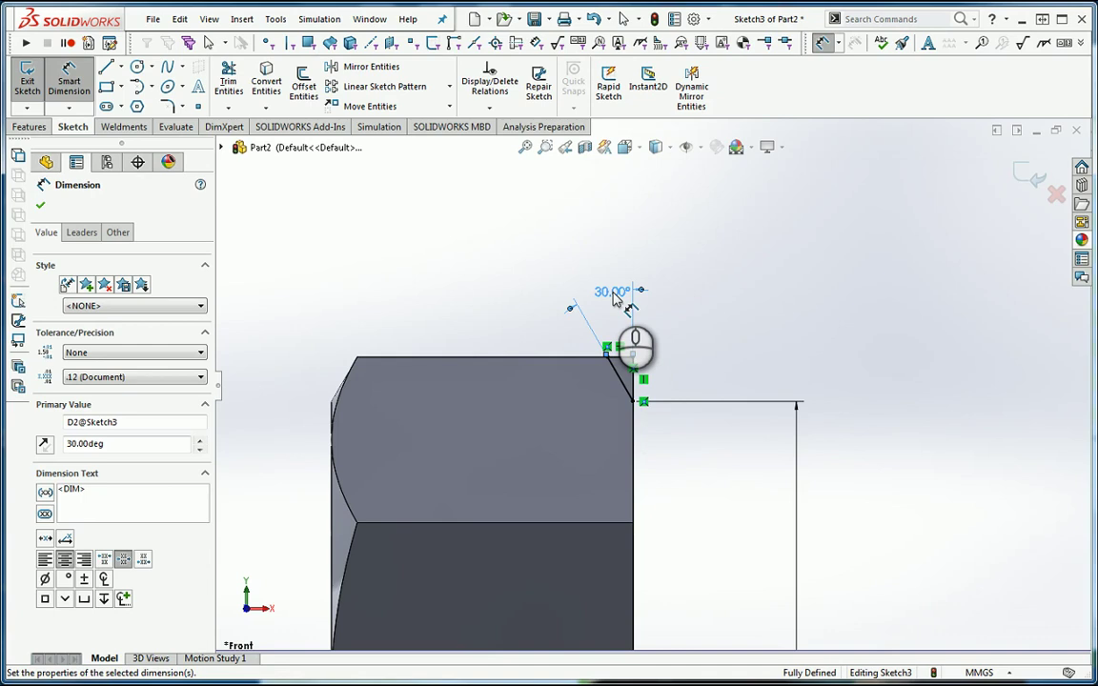
left_click(452, 283)
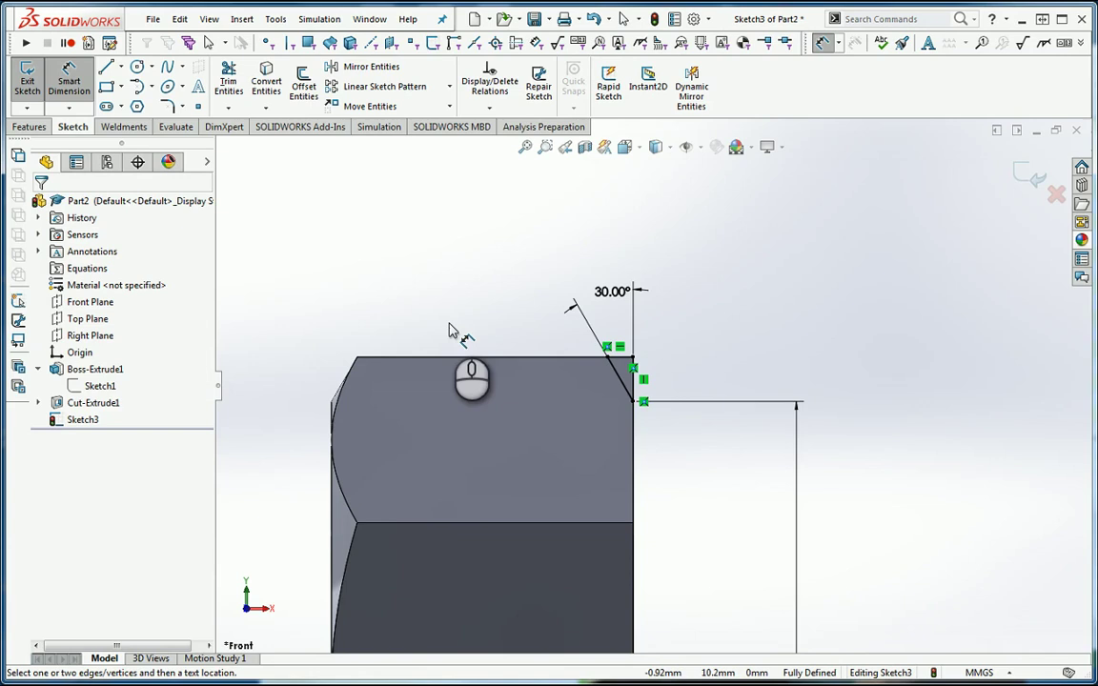
Step: Revolve-cut the triangle 360 degrees about the centerline to bevel the corners on the second end face
left_click(30, 128)
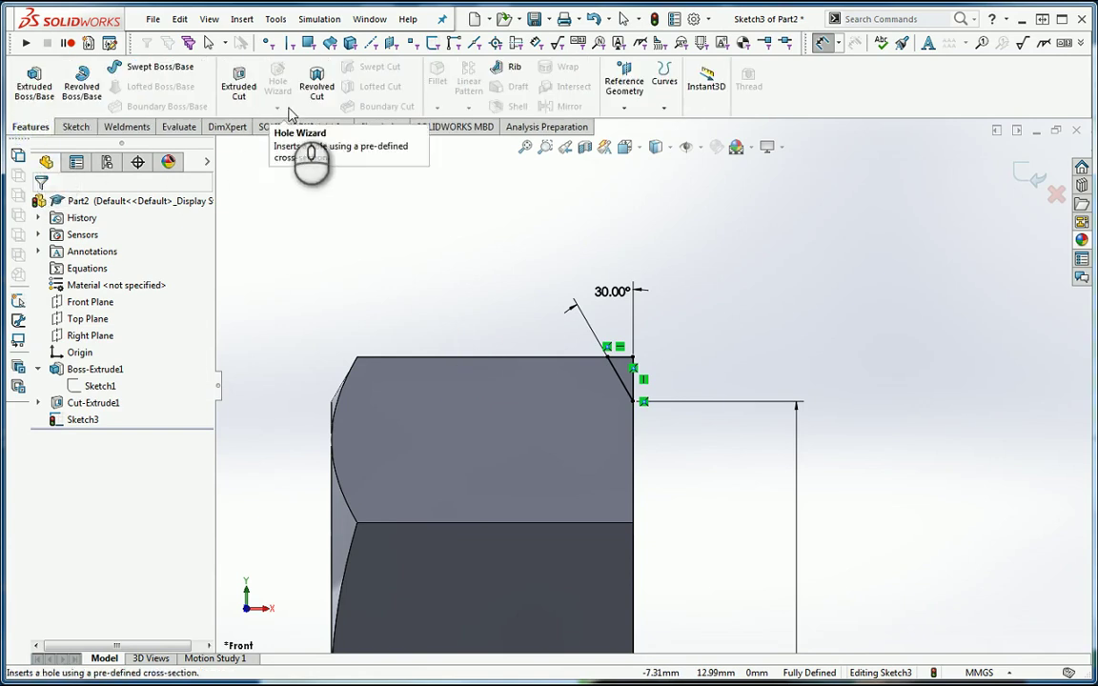
left_click(317, 82)
middle_click_drag(840, 389, 858, 387)
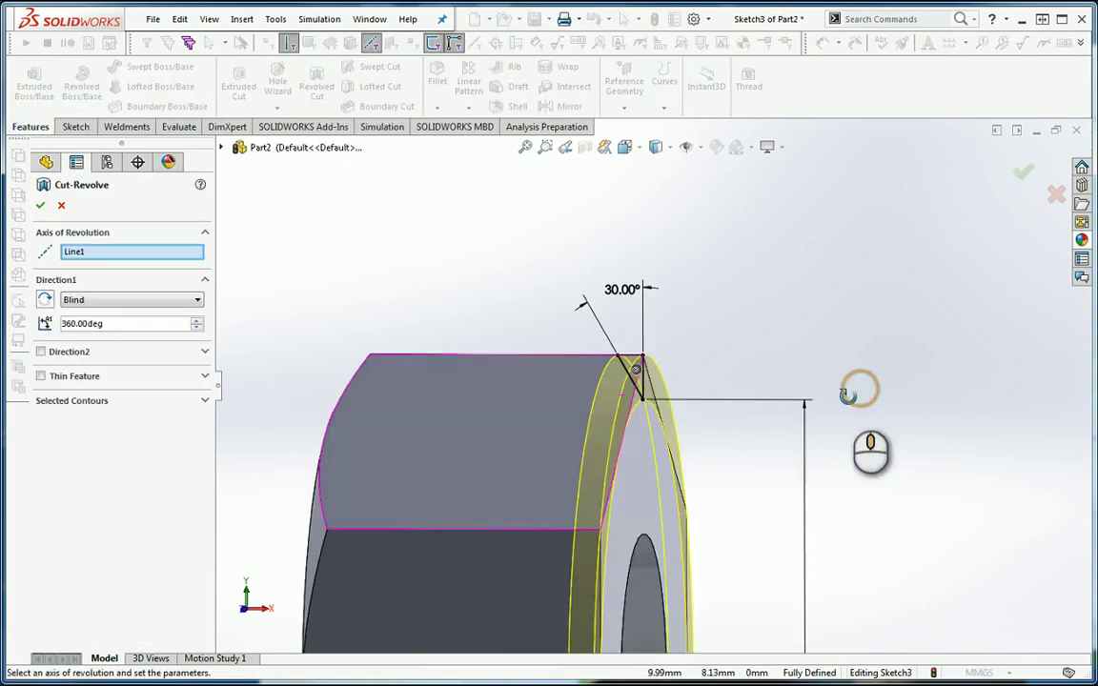
scroll(862, 428, "down", 2)
scroll(823, 549, "up", 2)
scroll(823, 550, "up", 2)
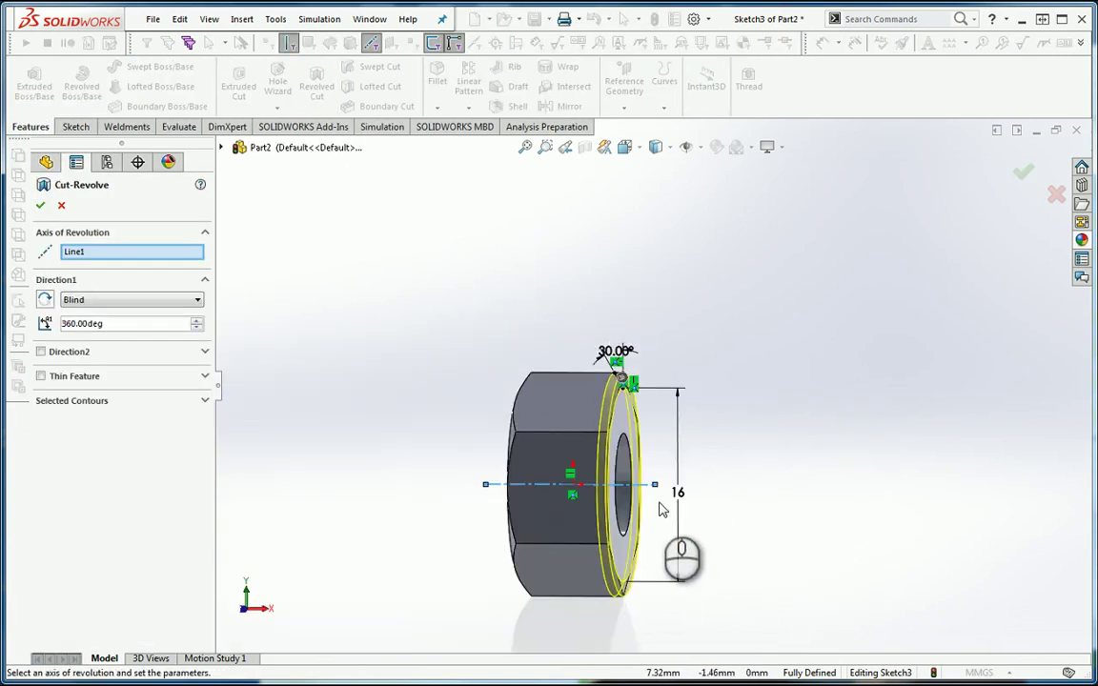
left_click(35, 208)
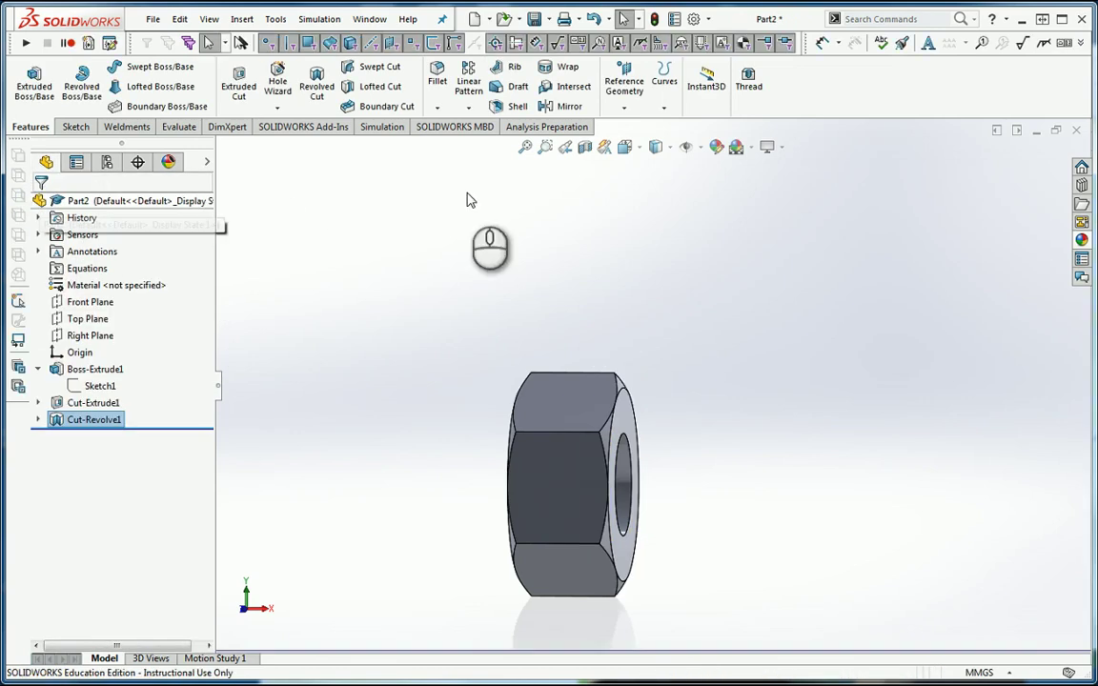
Step: Examine the bevels on both ends of the nut in the front view
left_click(628, 146)
left_click(647, 212)
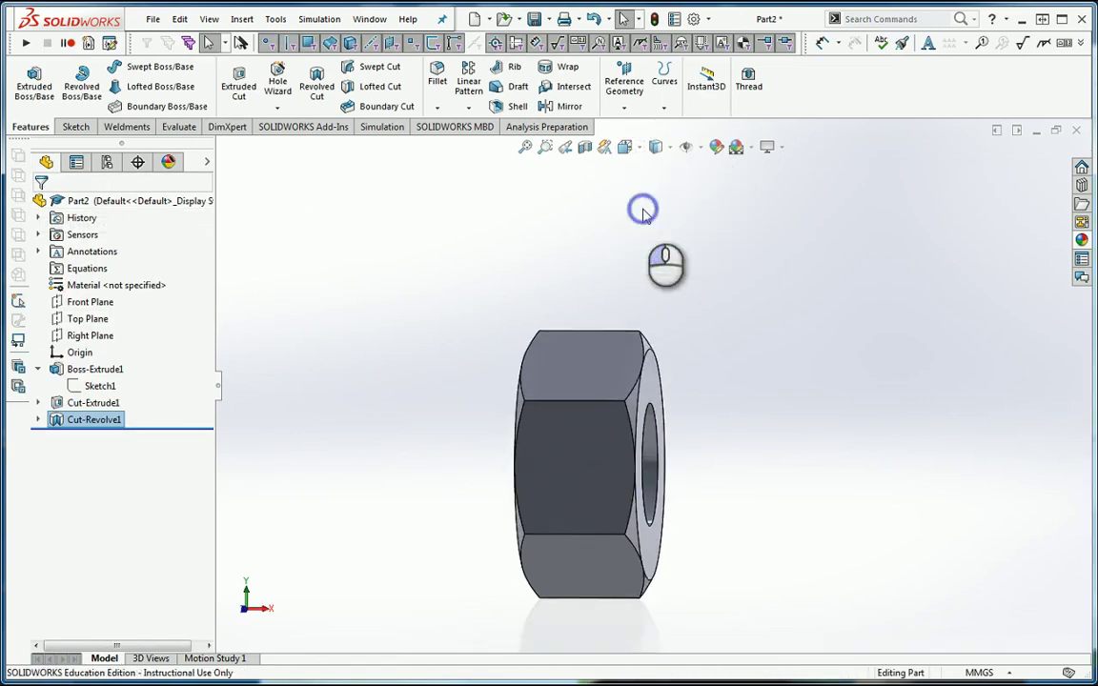
scroll(720, 231, "down", 3)
scroll(779, 196, "up", 3)
scroll(763, 208, "down", 1)
scroll(763, 207, "down", 1)
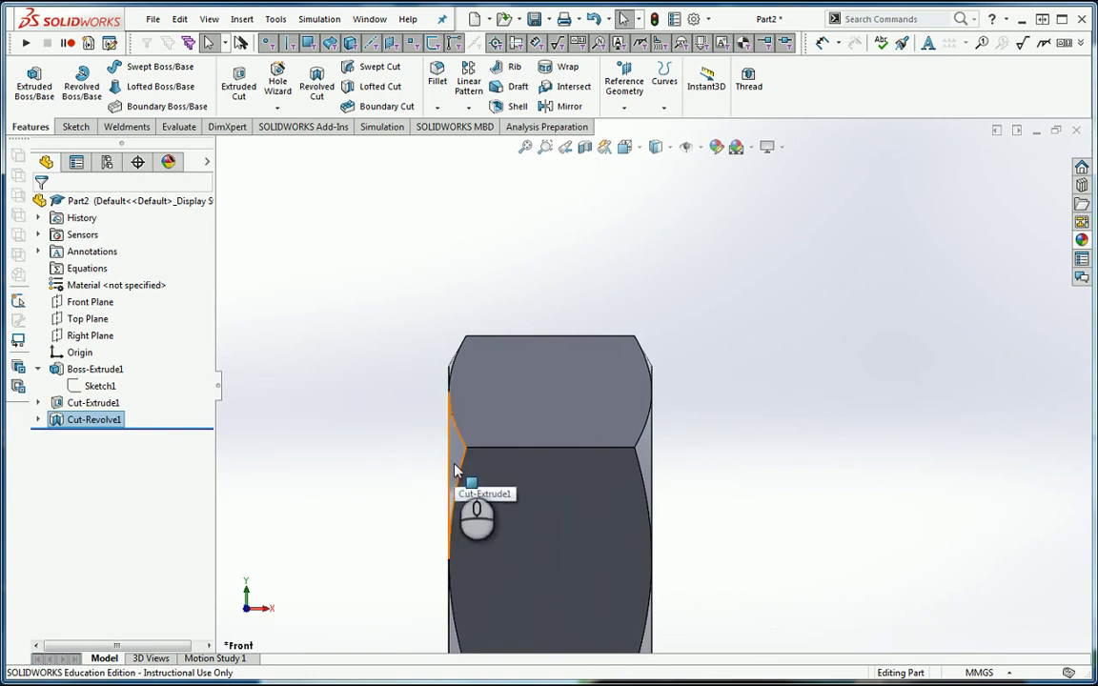
middle_click_drag(456, 470, 683, 429)
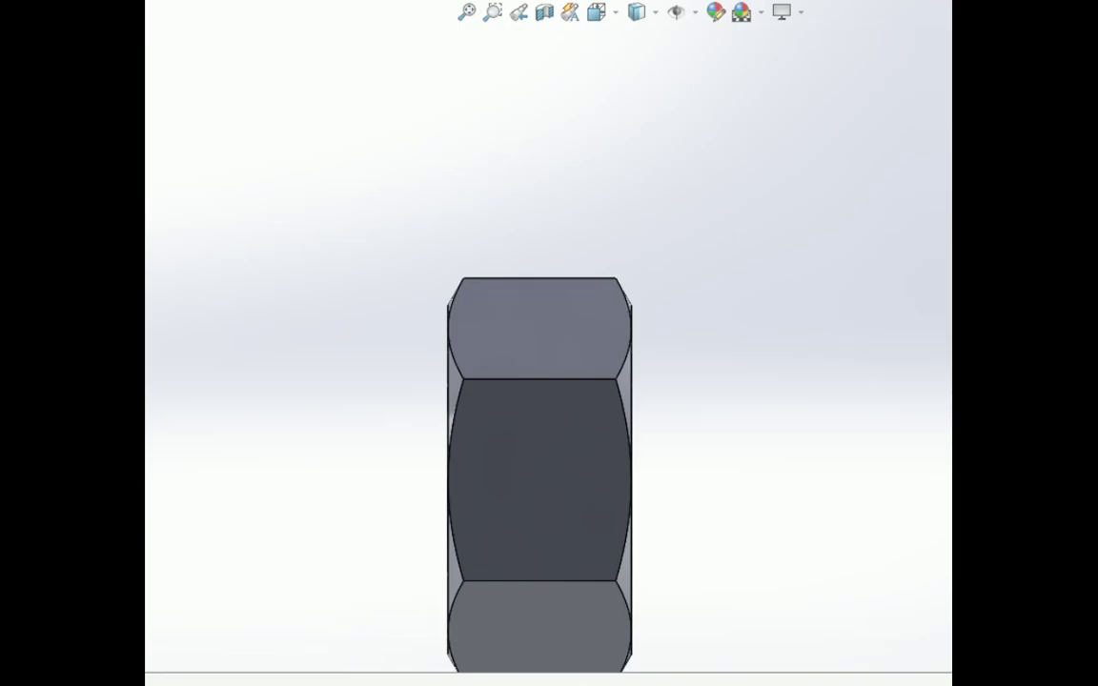
key("alt+Tab")
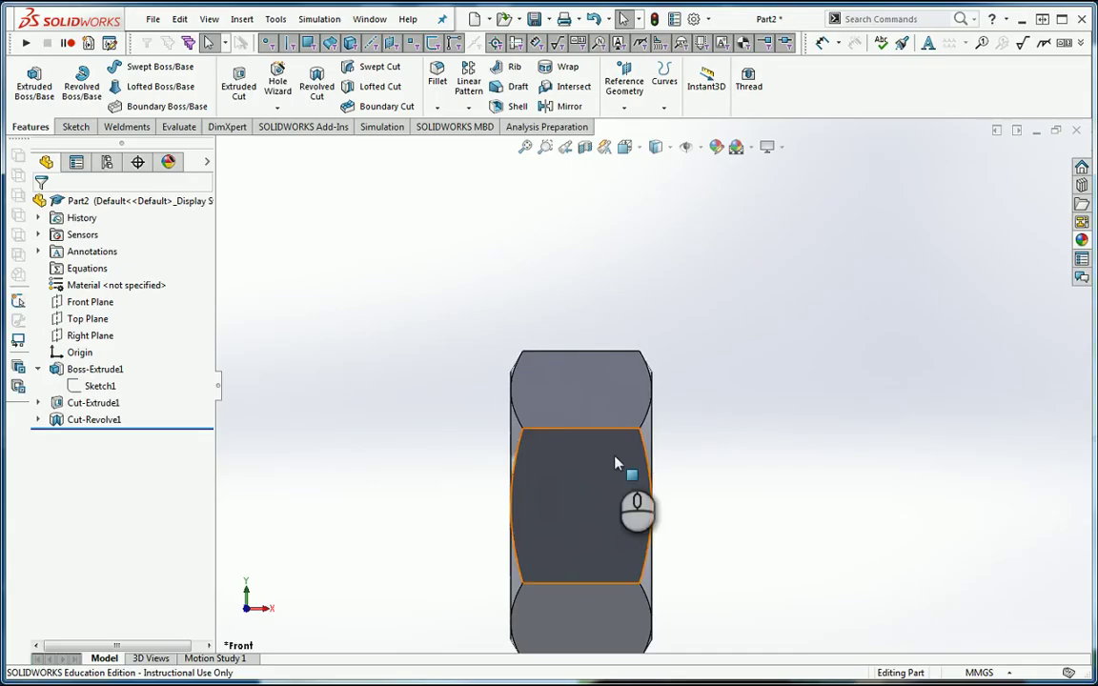
Step: Chamfer the circular hole edges on both end faces with a 0.75 mm distance at 45 degrees
mouse_move(630, 466)
middle_mouse_down()
mouse_move(716, 477)
mouse_move(682, 467)
middle_mouse_up()
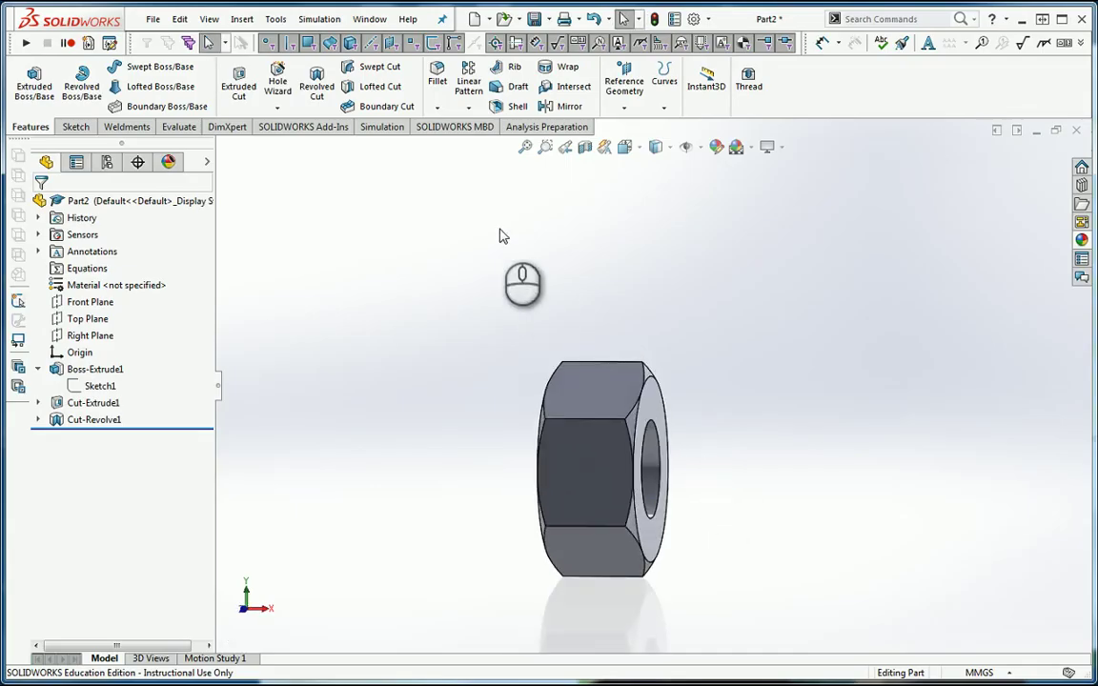
left_click(437, 107)
left_click(456, 143)
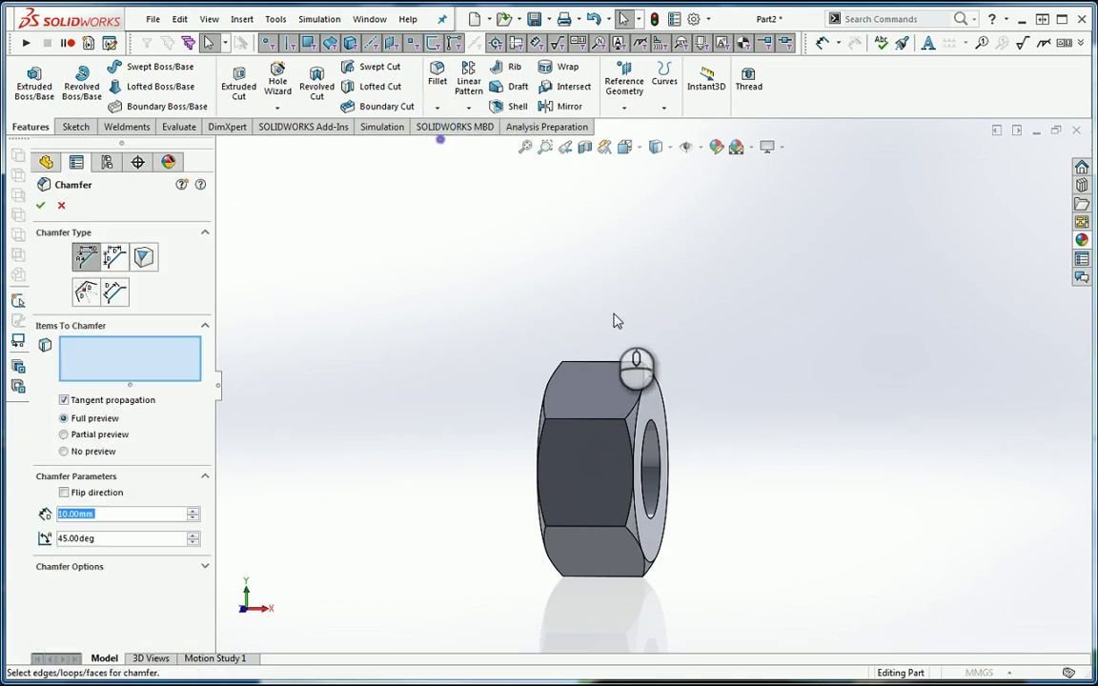
middle_click_drag(613, 321, 650, 457)
left_click(650, 458)
middle_click_drag(359, 472, 427, 473)
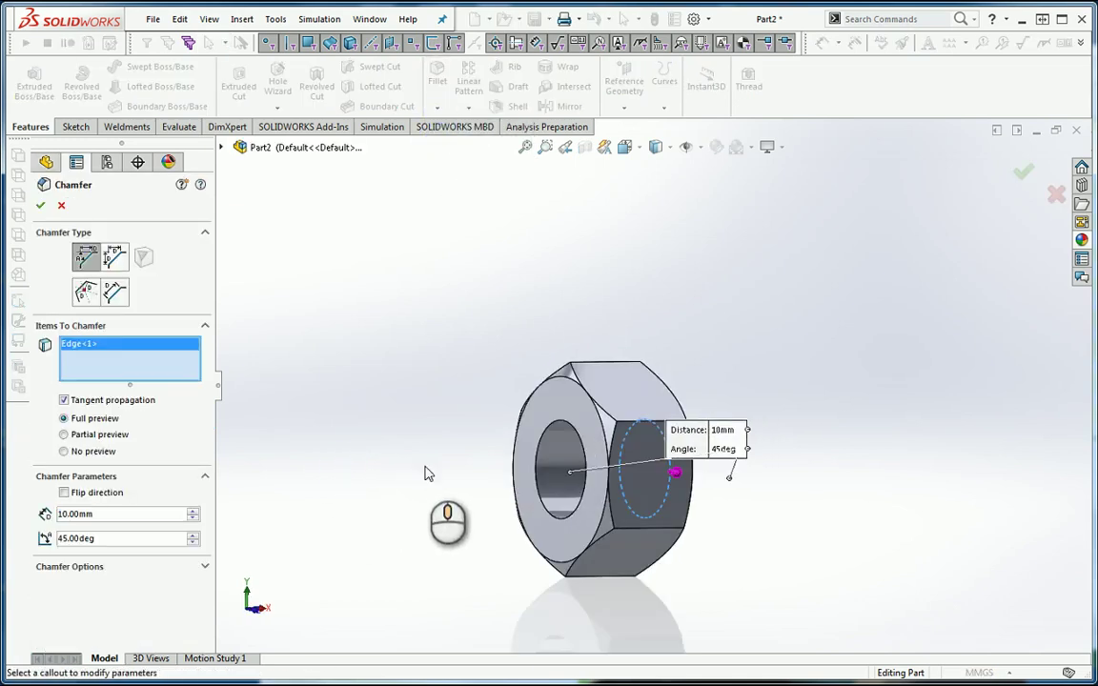
left_click(549, 438)
middle_click_drag(533, 441, 401, 421)
left_click(104, 515)
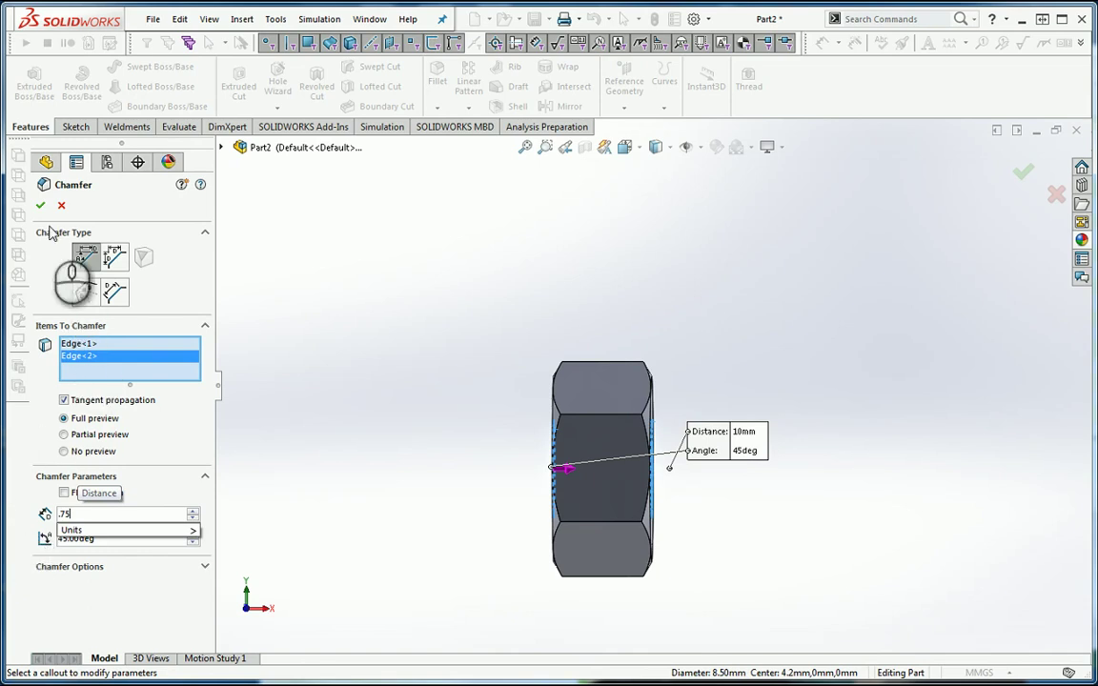
left_click(38, 197)
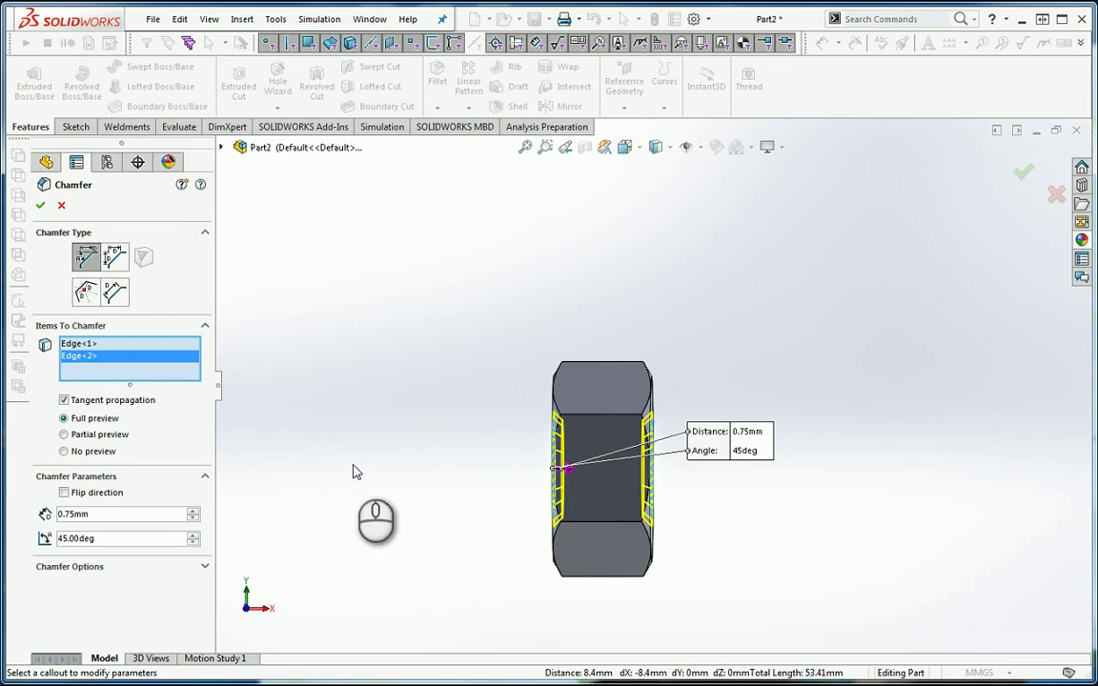
left_click(41, 204)
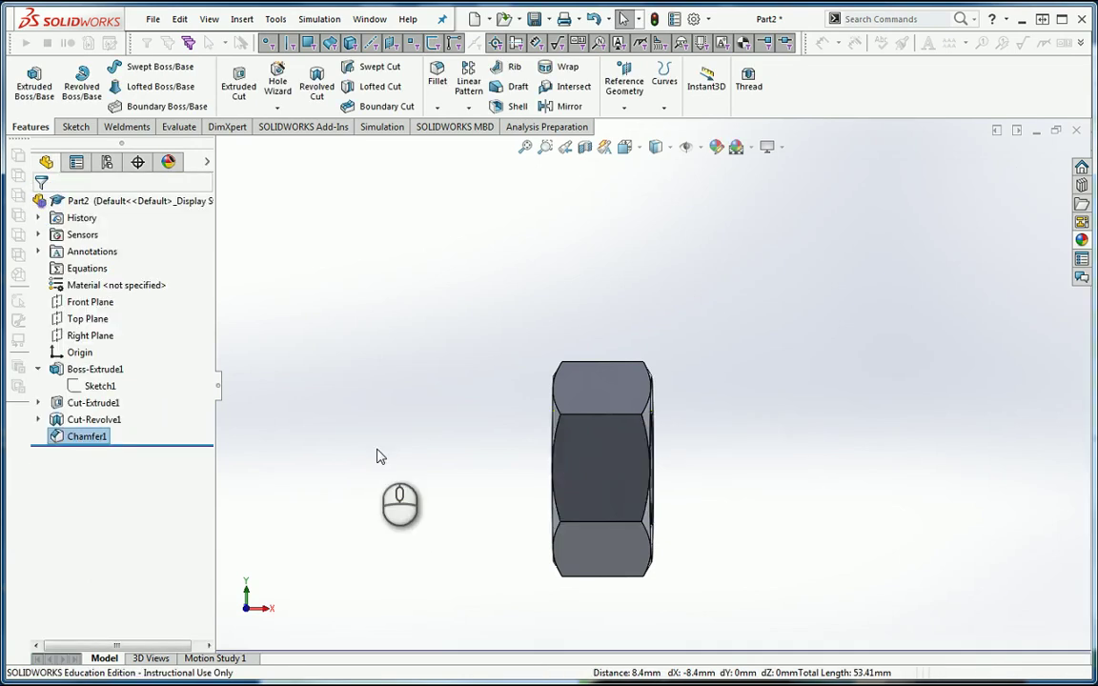
Step: Start a Cosmetic Thread on the hole's inner chamfer edge at the nut's revolve-cut end
mouse_move(375, 455)
middle_mouse_down()
mouse_move(385, 458)
mouse_move(333, 454)
mouse_move(372, 485)
mouse_move(448, 465)
mouse_move(434, 488)
mouse_move(373, 453)
middle_mouse_up()
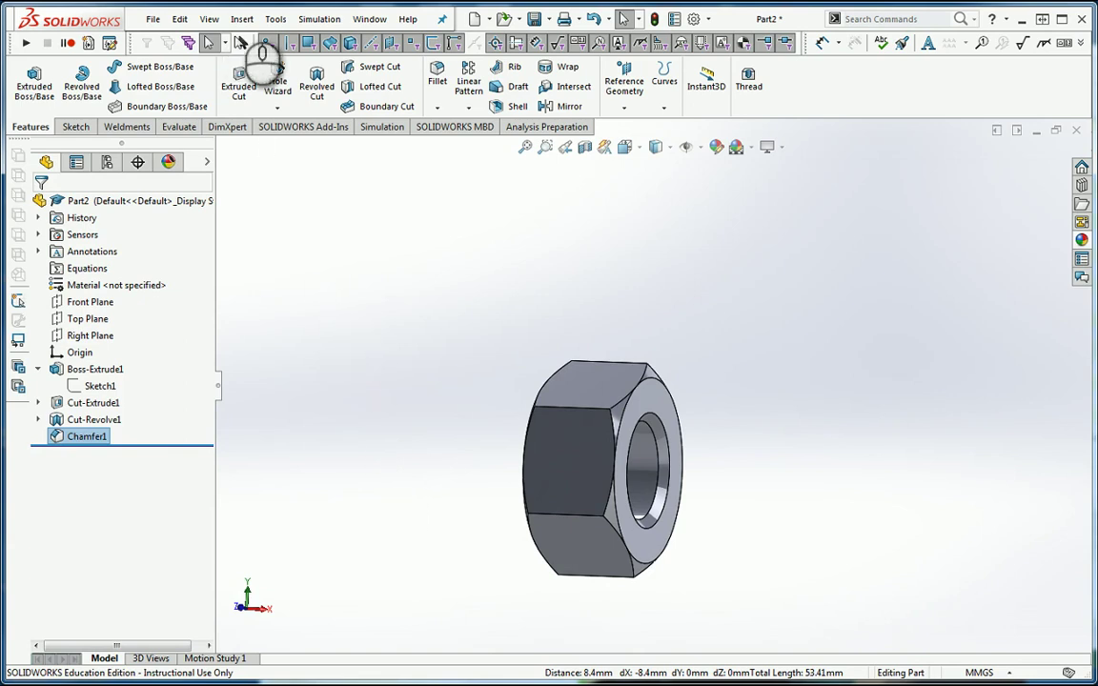
left_click(242, 19)
left_click(285, 559)
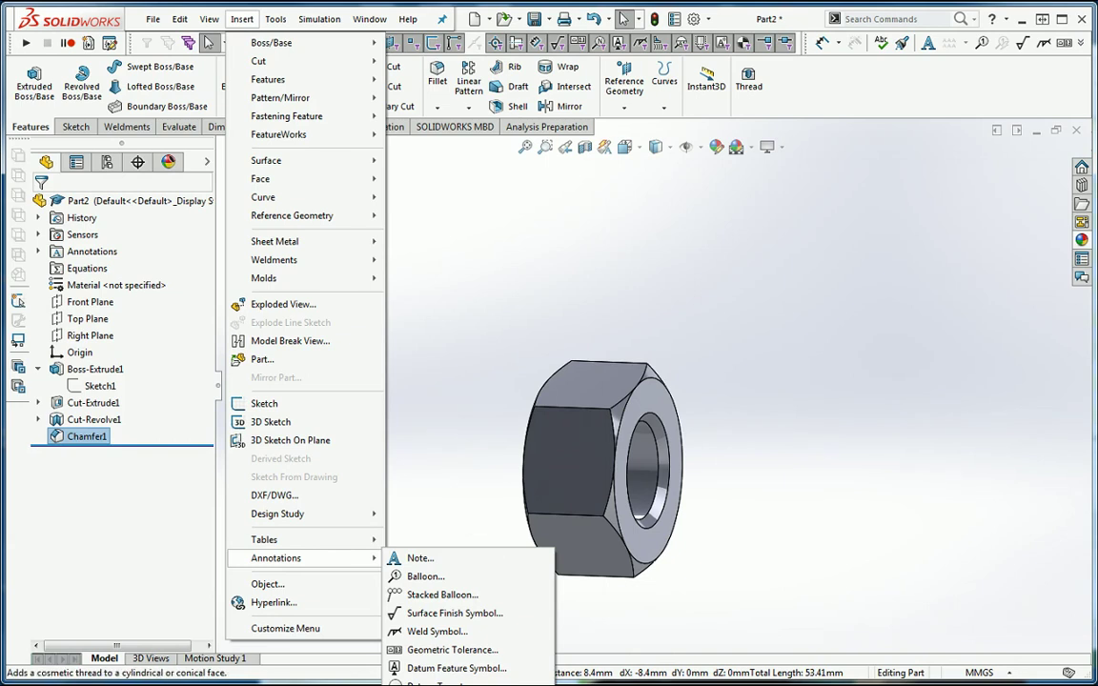
key("Escape")
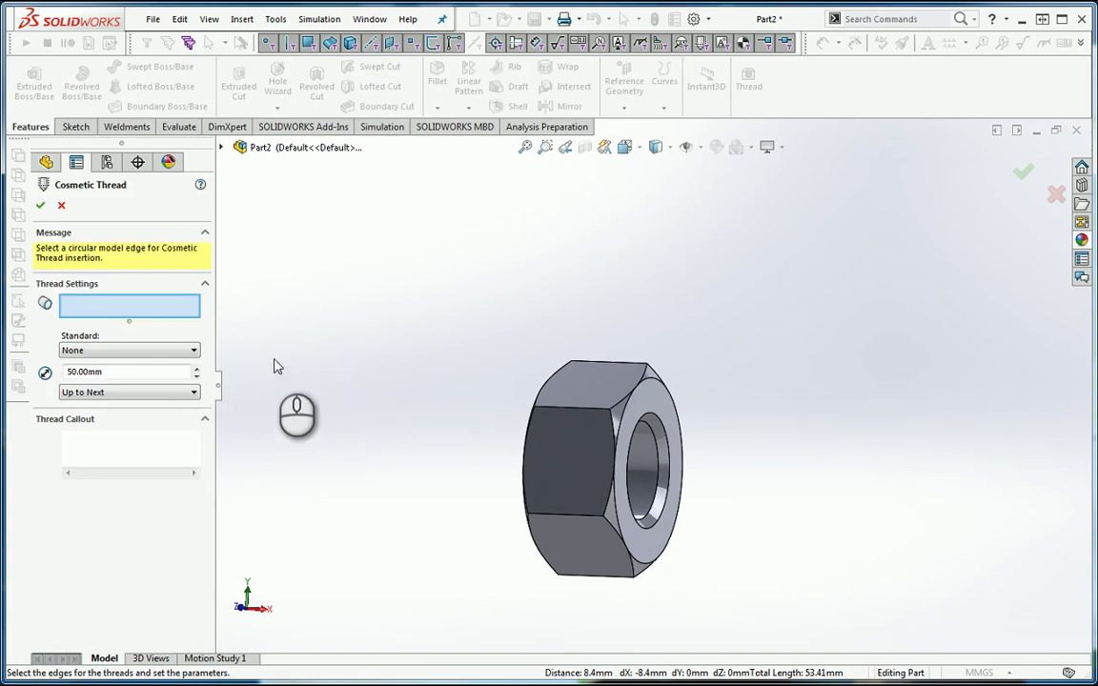
left_click(647, 433)
middle_click_drag(438, 448, 496, 452)
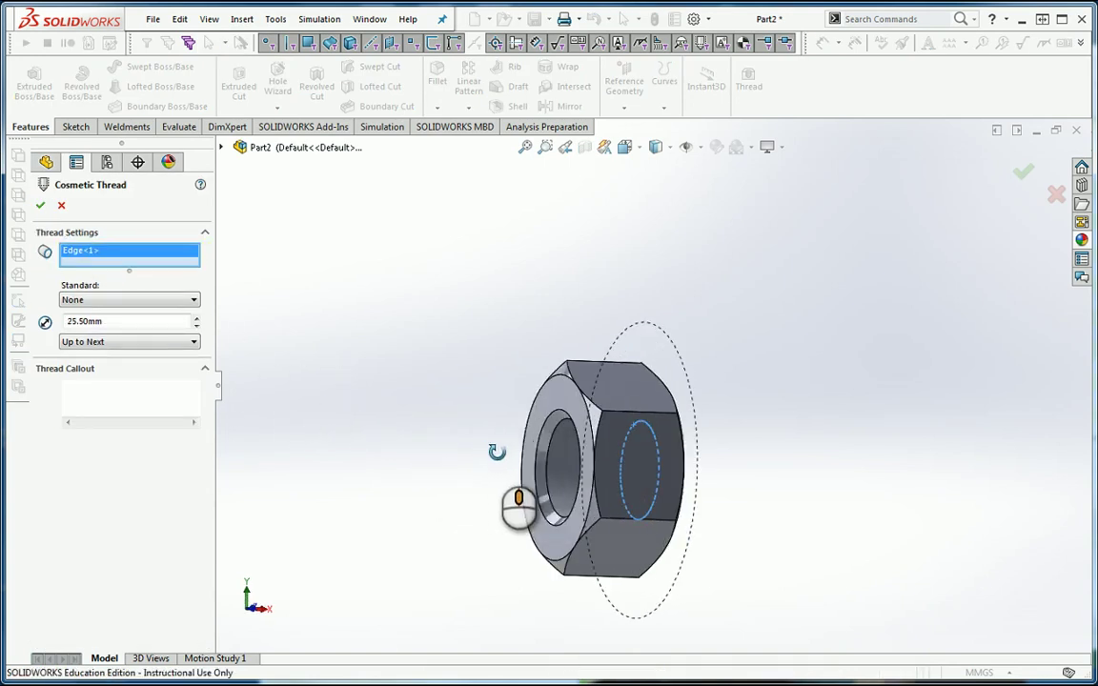
left_click(557, 436)
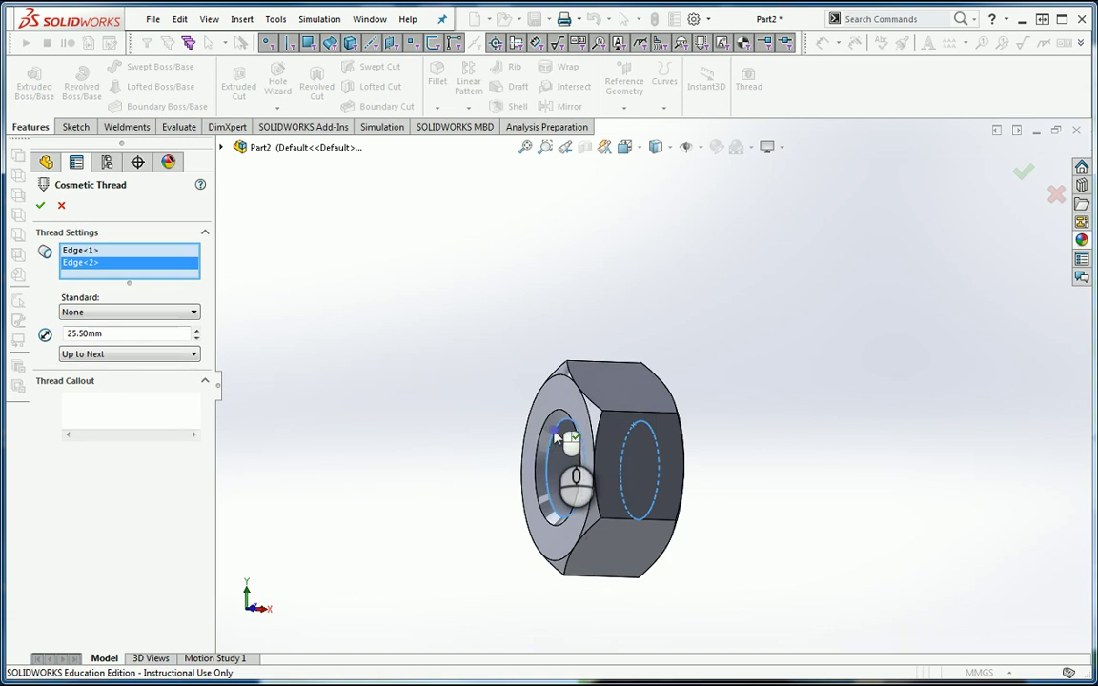
middle_click_drag(730, 478, 644, 476)
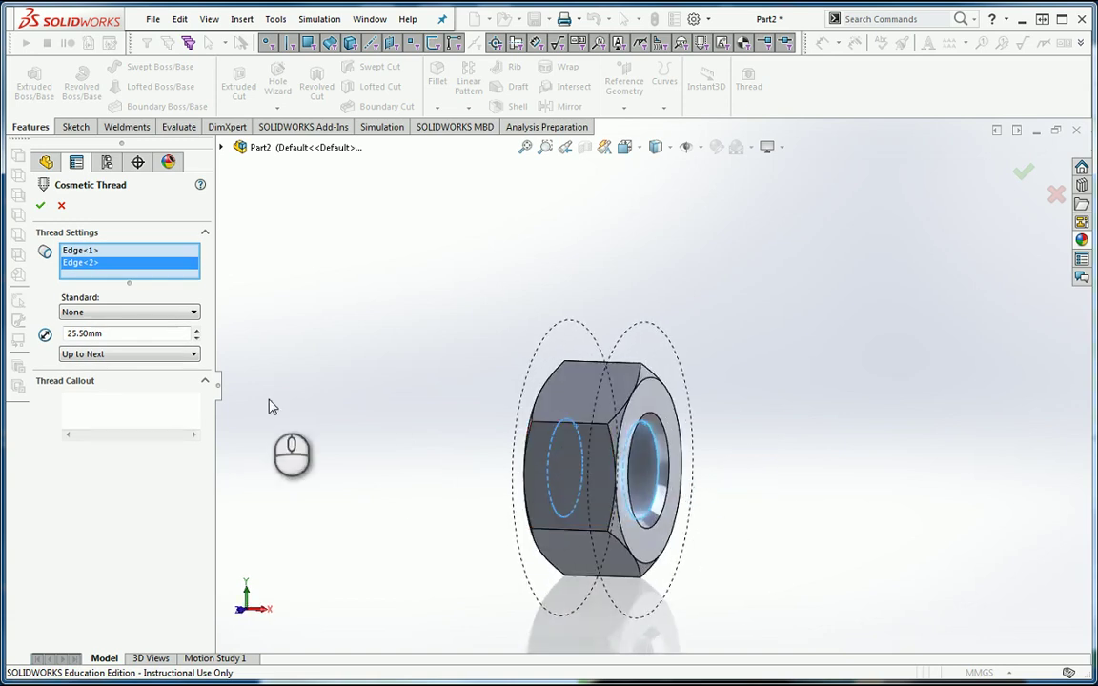
middle_click_drag(270, 404, 549, 444)
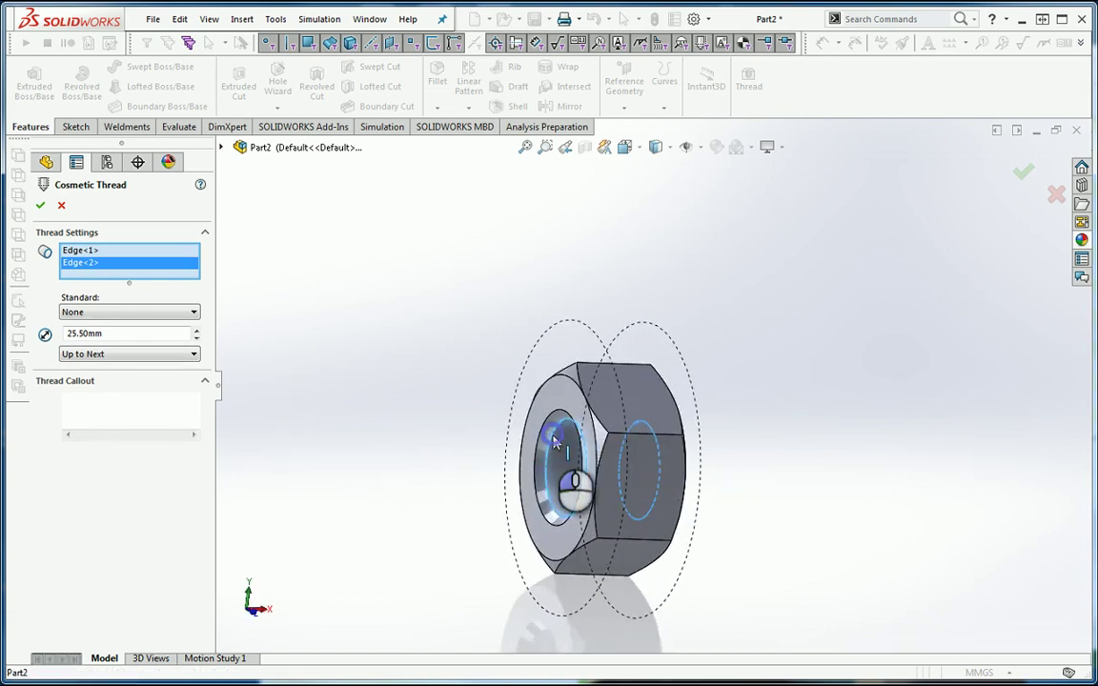
left_click(550, 445)
middle_click_drag(704, 493, 627, 542)
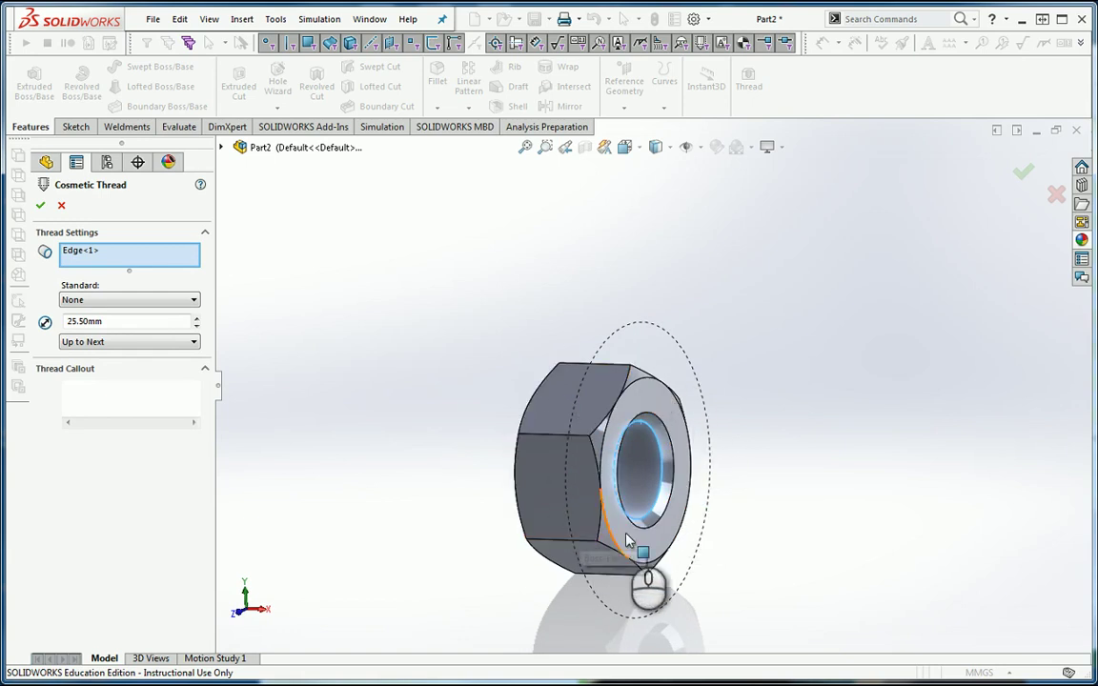
Step: Set the cosmetic thread's diameter to 10 mm, keep the Up to Next end condition, and create the thread
double_click(130, 322)
type("10")
key("Return")
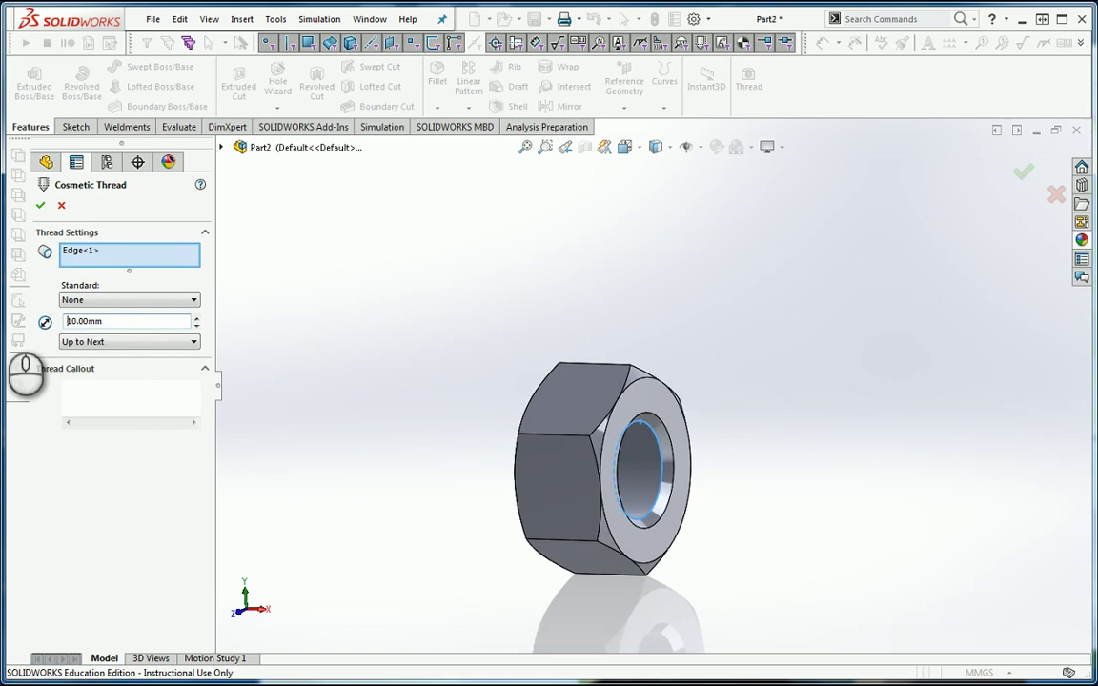
middle_click_drag(325, 468, 434, 451)
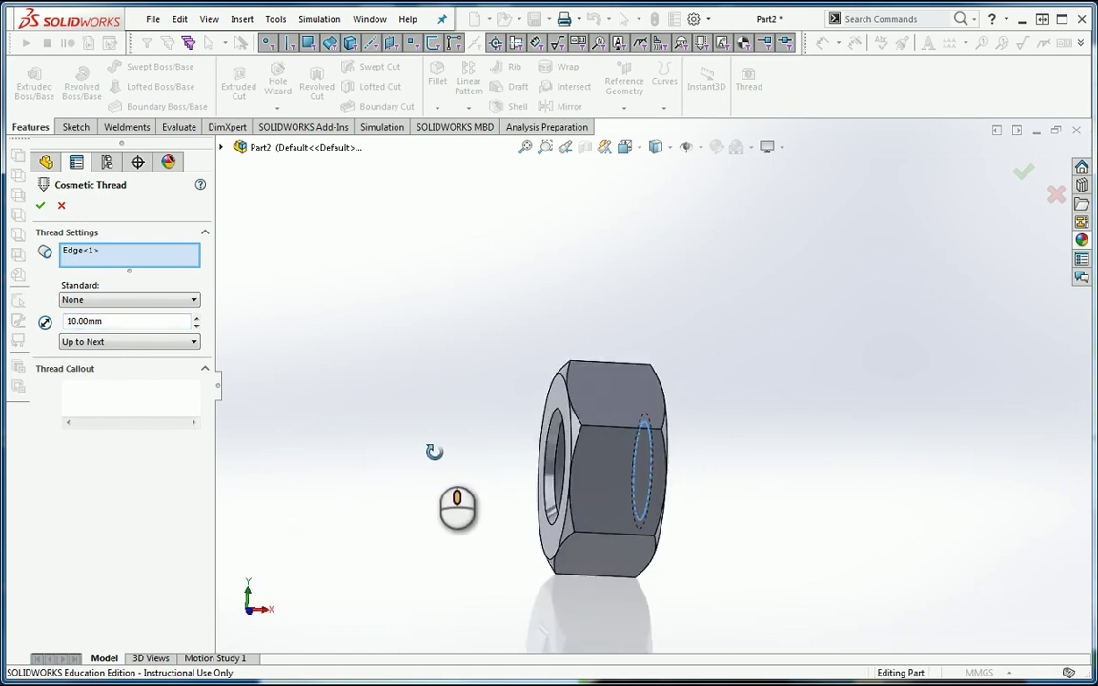
left_click(193, 342)
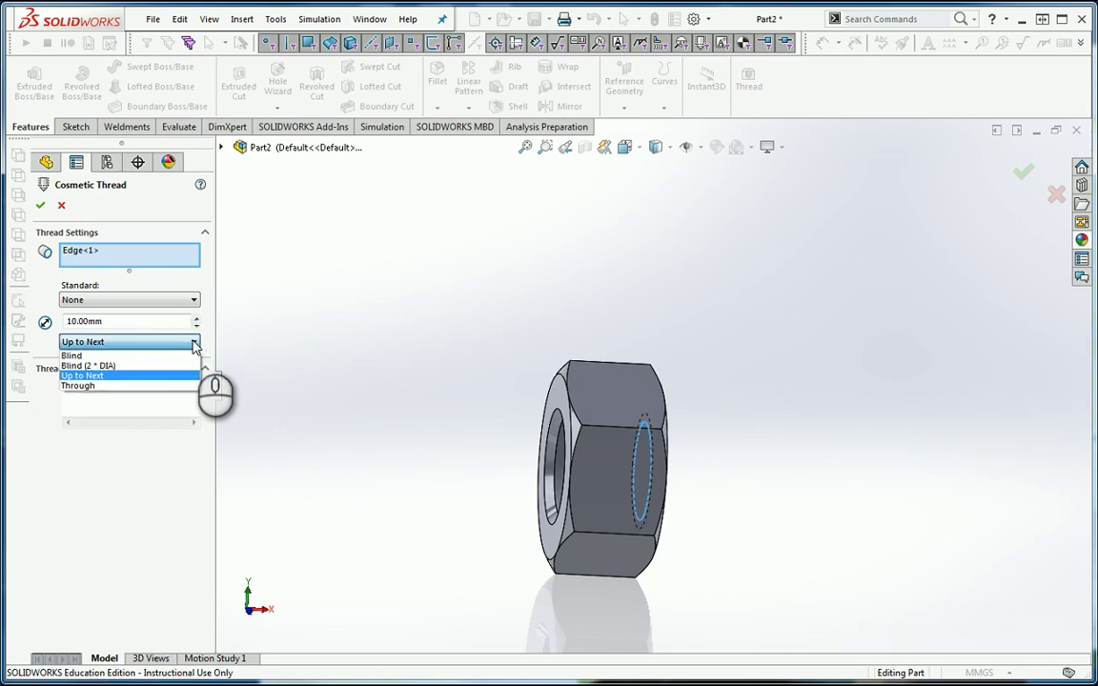
left_click(190, 344)
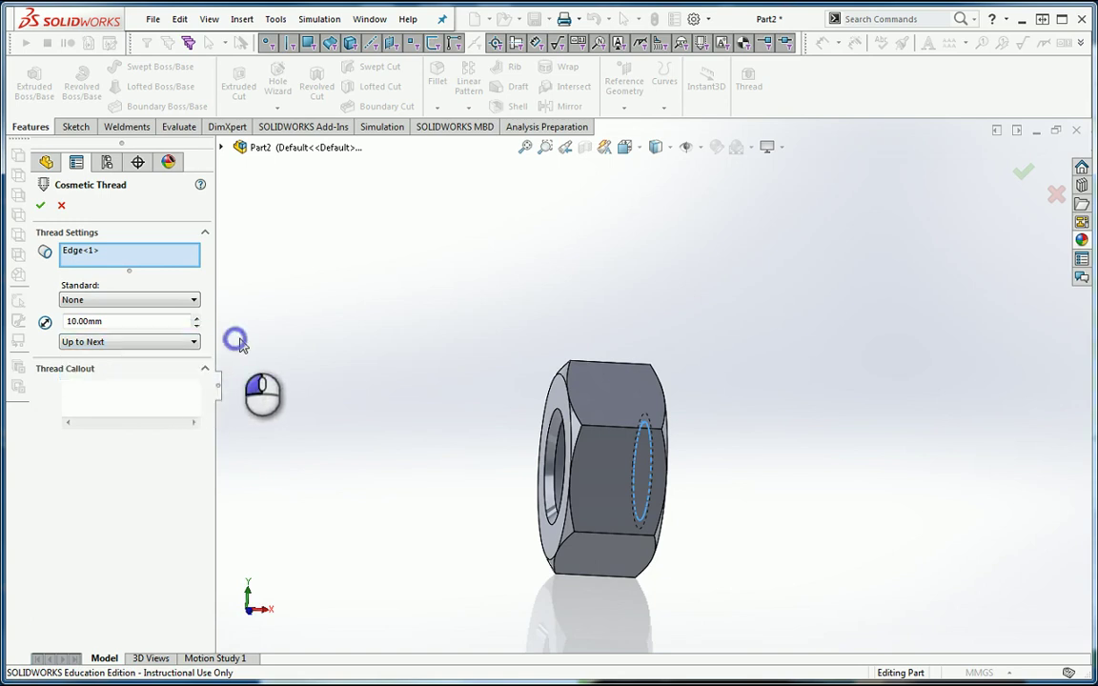
left_click(39, 207)
Step: Turn on shaded cosmetic threads in the document's Detailing properties and apply the setting to the nut
middle_click_drag(383, 410, 338, 463)
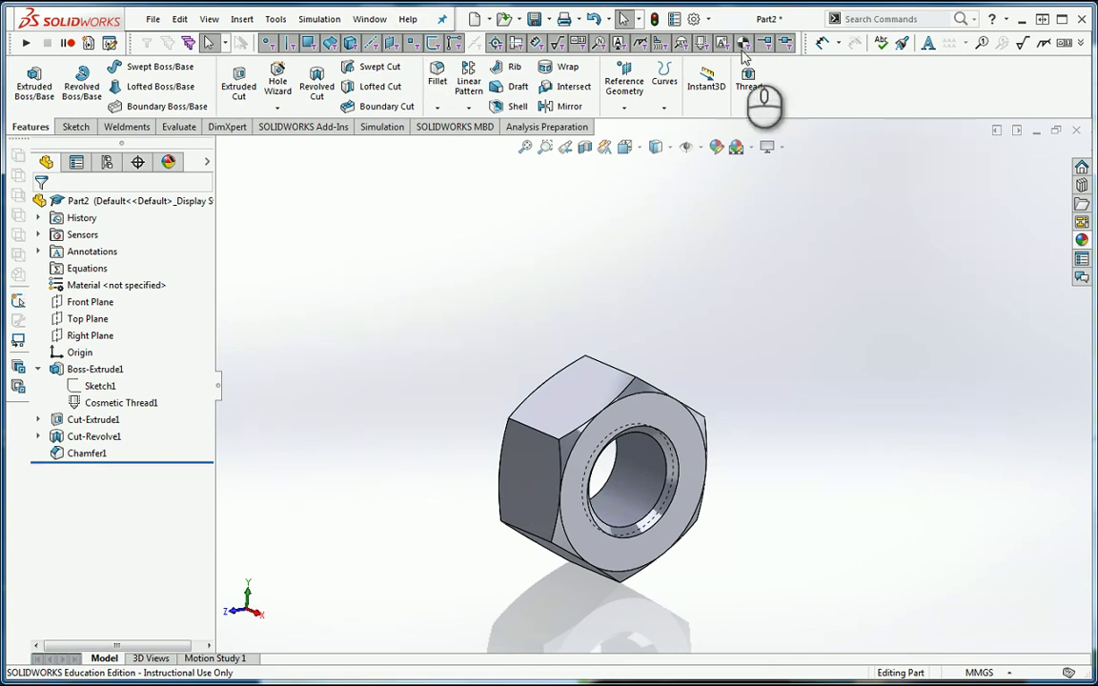
left_click(706, 19)
left_click(729, 39)
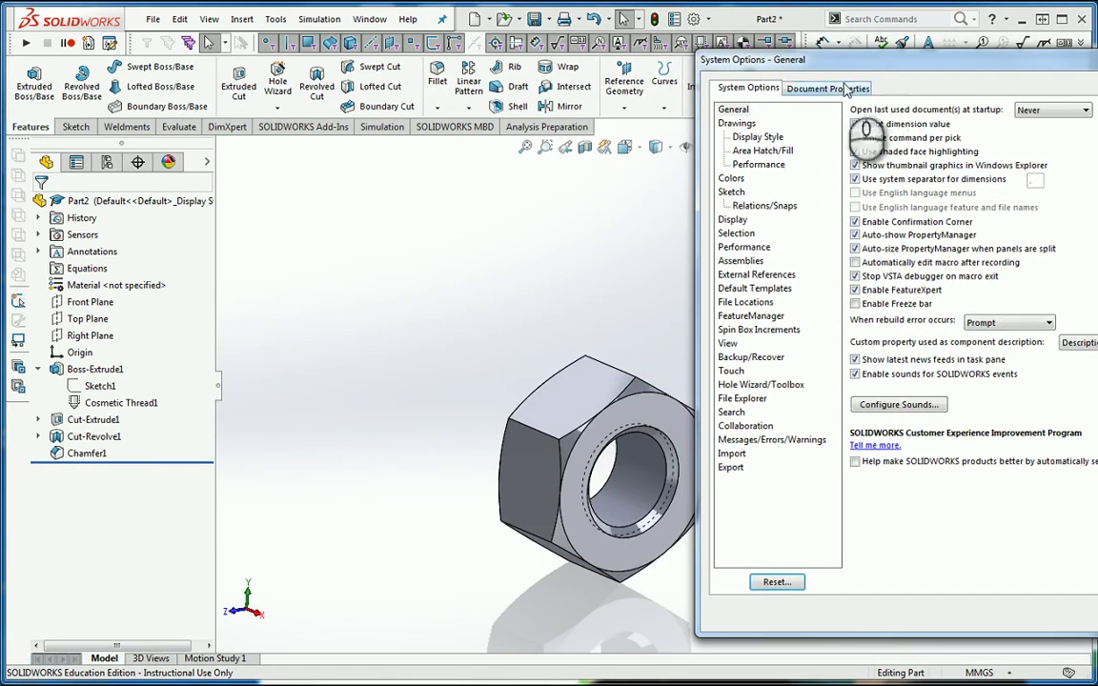
left_click(845, 89)
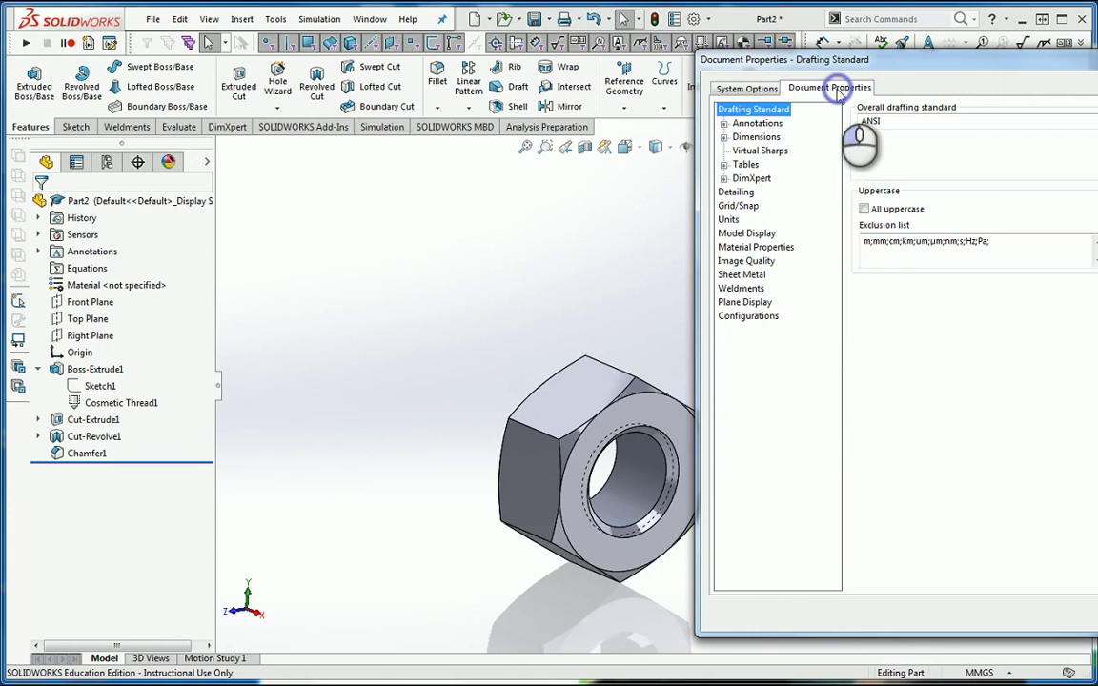
left_click(736, 192)
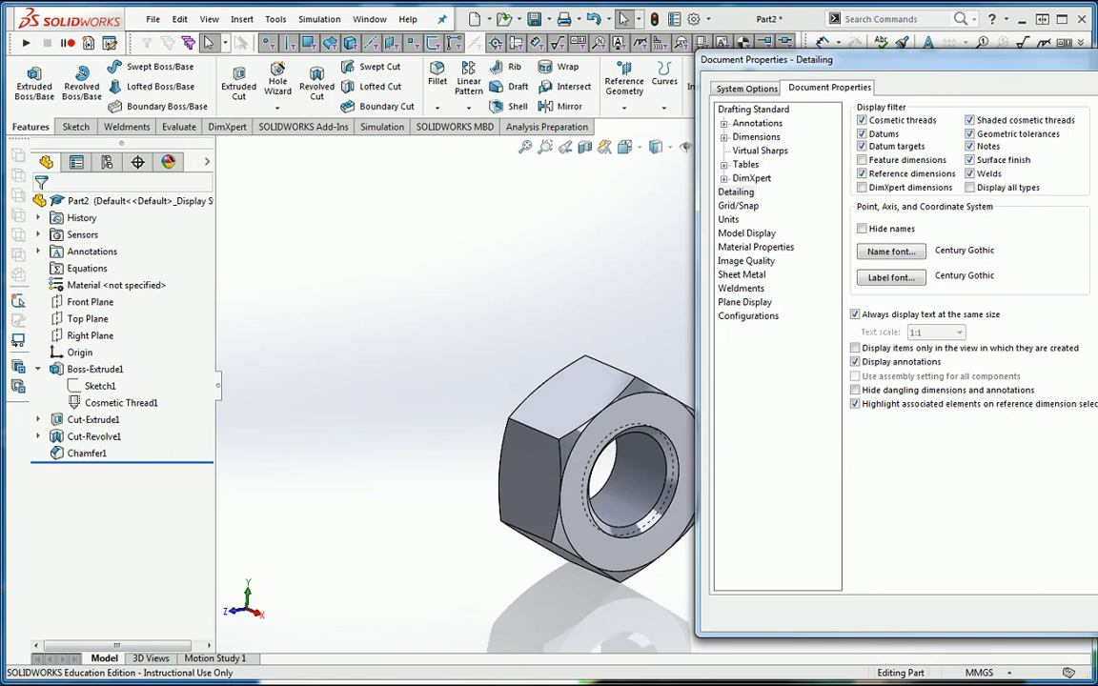
left_click(1034, 610)
mouse_move(781, 558)
middle_mouse_down()
mouse_move(798, 510)
mouse_move(853, 535)
mouse_move(897, 527)
mouse_move(836, 533)
mouse_move(772, 519)
mouse_move(841, 527)
mouse_move(806, 548)
middle_mouse_up()
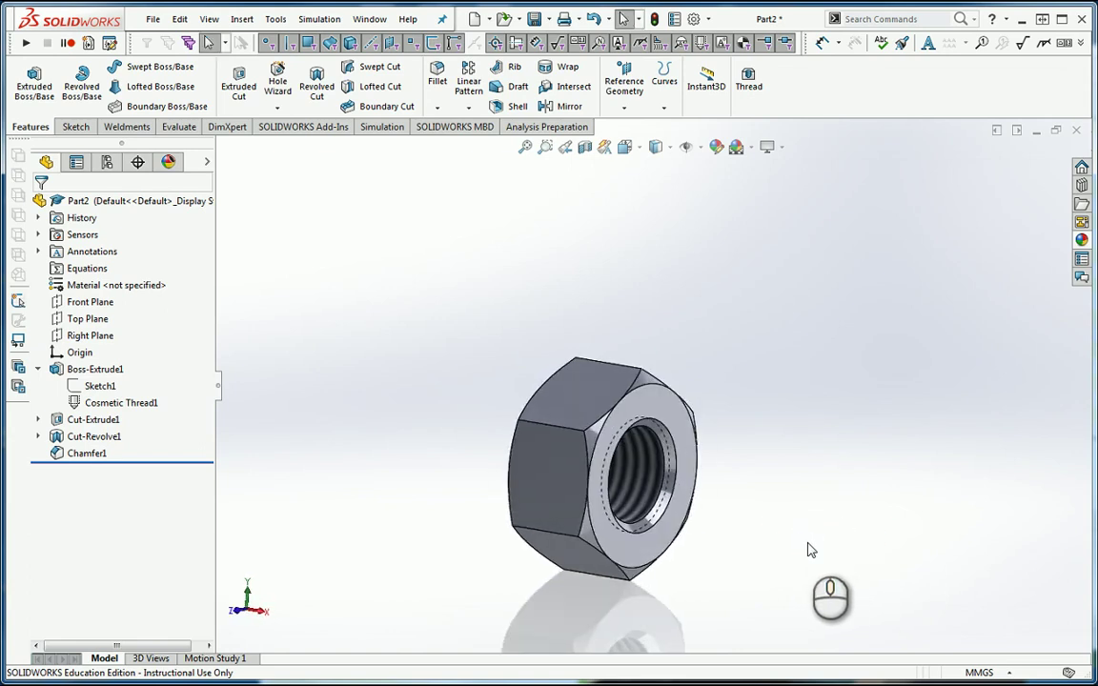